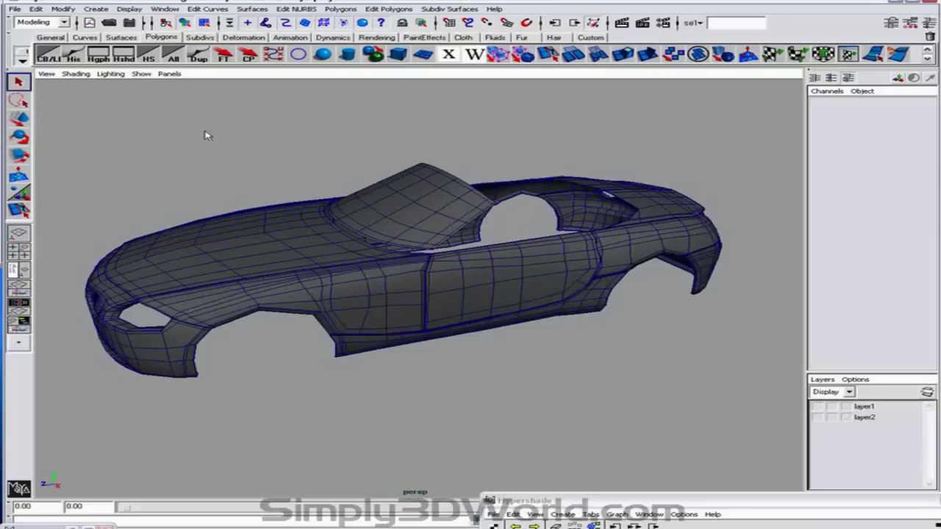
Adjust the vertices along the upper ridge of the rear bumper on the rear side panel with the Move tool.
left_click_drag(642, 281, 496, 277, "alt")
right_click_drag(496, 276, 535, 288, "alt")
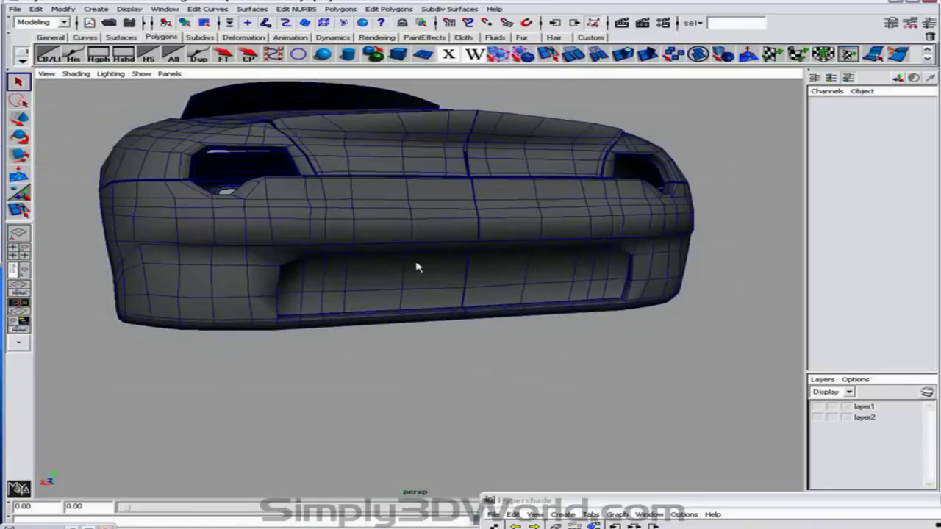
left_click_drag(248, 269, 391, 268, "alt")
left_click_drag(512, 254, 422, 254, "alt")
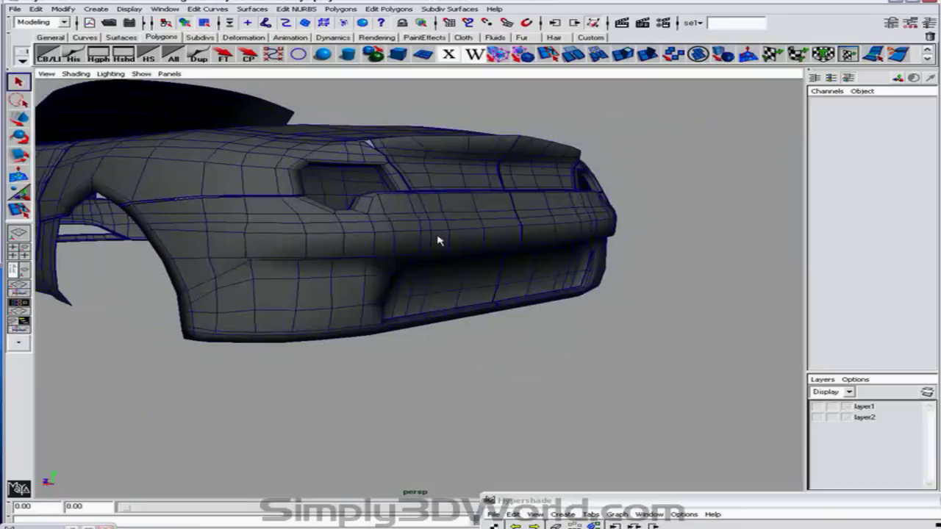
left_click_drag(369, 240, 397, 238, "alt")
right_click_drag(450, 233, 394, 231)
left_click_drag(391, 235, 539, 243)
left_click(22, 120)
left_click_drag(237, 181, 308, 205, "alt")
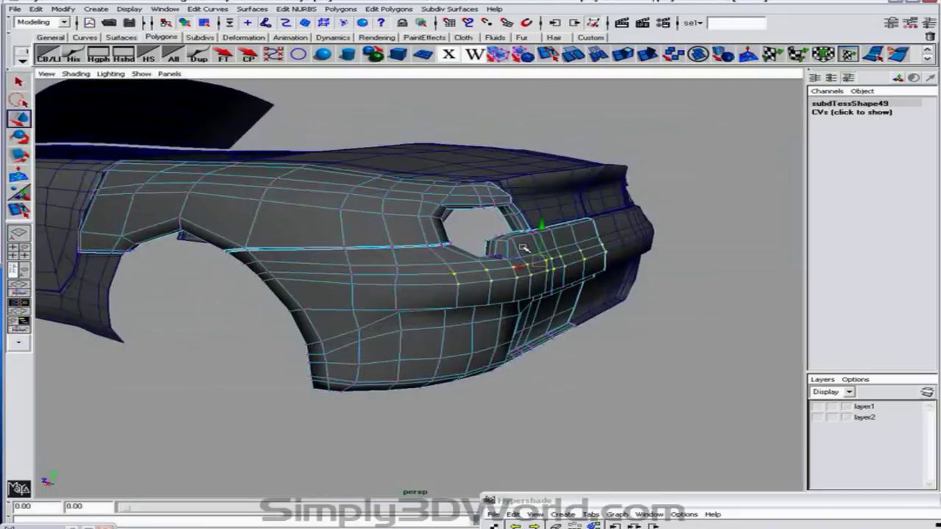
left_click_drag(513, 260, 401, 250)
left_click(488, 282)
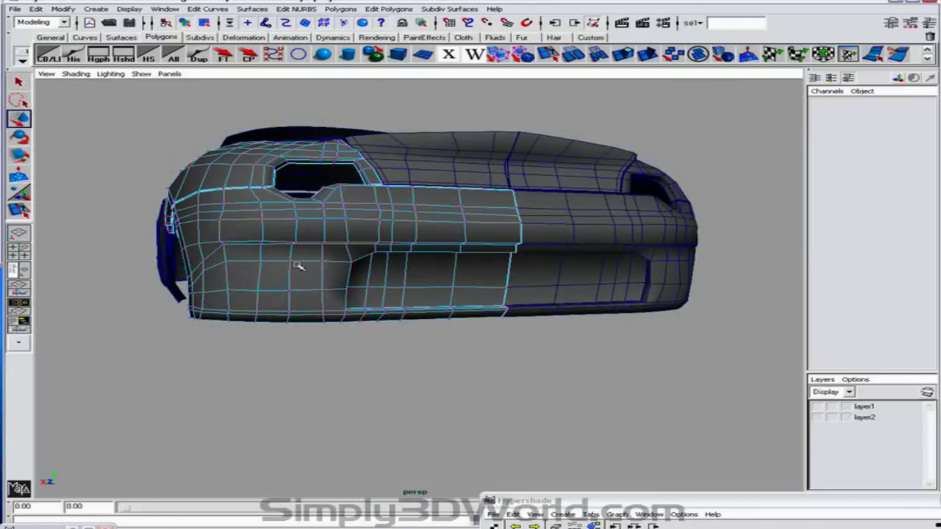
Reposition the vertices along the side edge and upper corner of the rear bumper recess to reshape it.
left_click_drag(309, 263, 336, 267, "alt")
left_click_drag(481, 267, 297, 255, "alt")
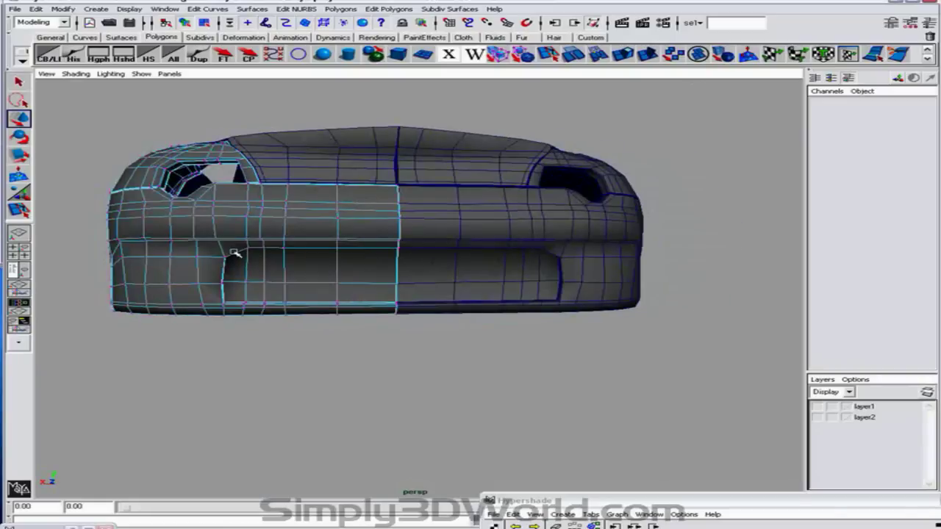
left_click_drag(219, 254, 232, 319)
left_click_drag(173, 285, 176, 285)
left_click_drag(234, 257, 311, 266, "alt")
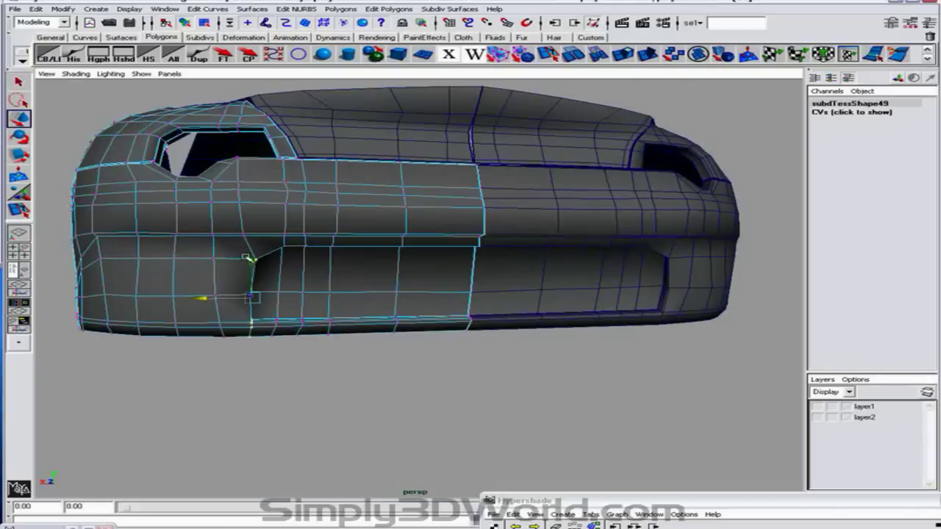
mouse_move(247, 251)
left_mouse_down()
mouse_move(264, 260)
mouse_move(253, 214)
mouse_move(254, 261)
left_mouse_up()
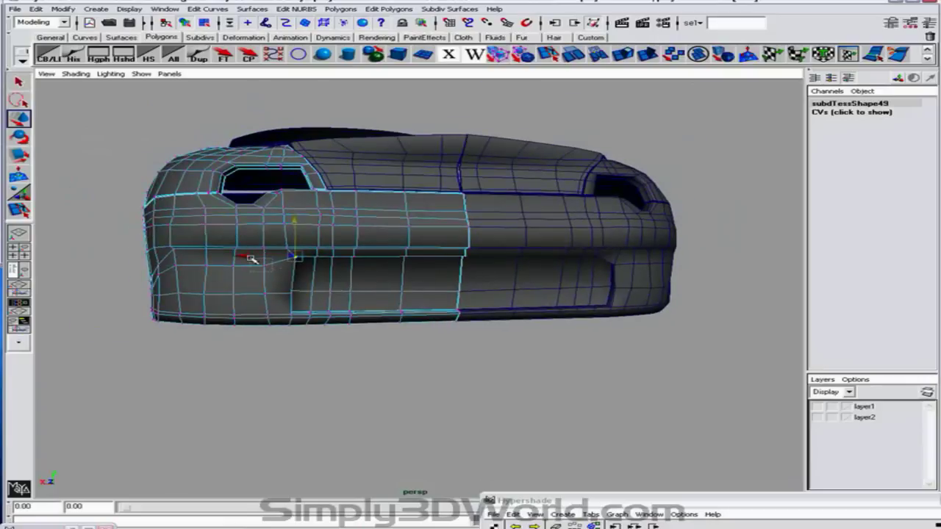
left_click(264, 233)
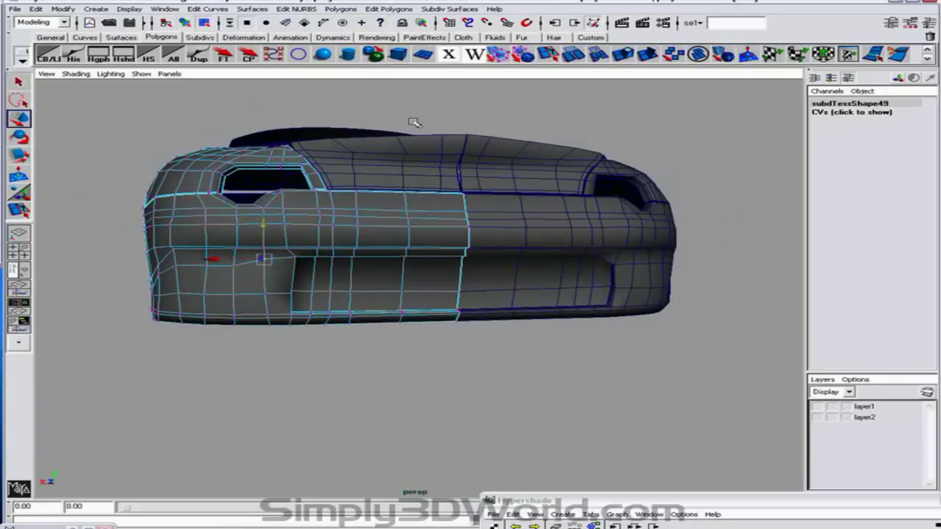
Return the rear side panel to object mode and convert it to a subdivision surface.
key("F8")
left_click_drag(411, 155, 494, 281, "alt")
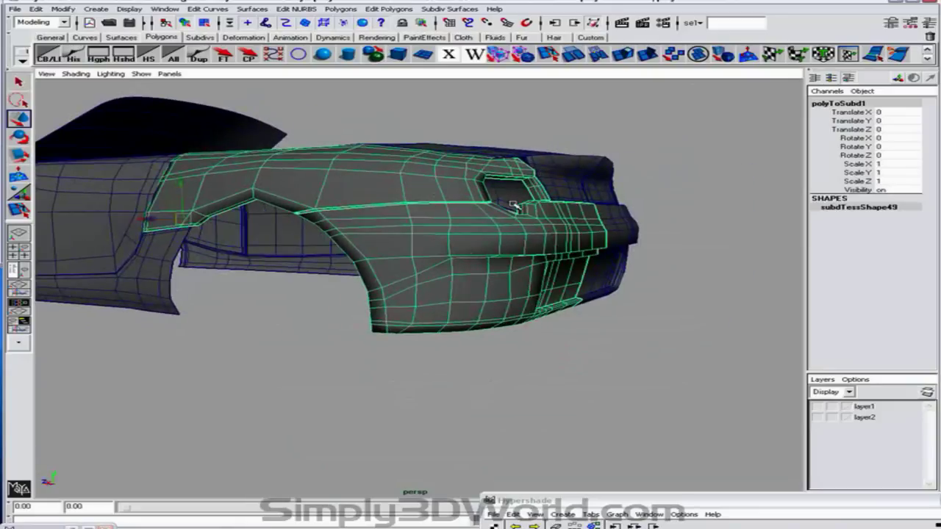
left_click(500, 57)
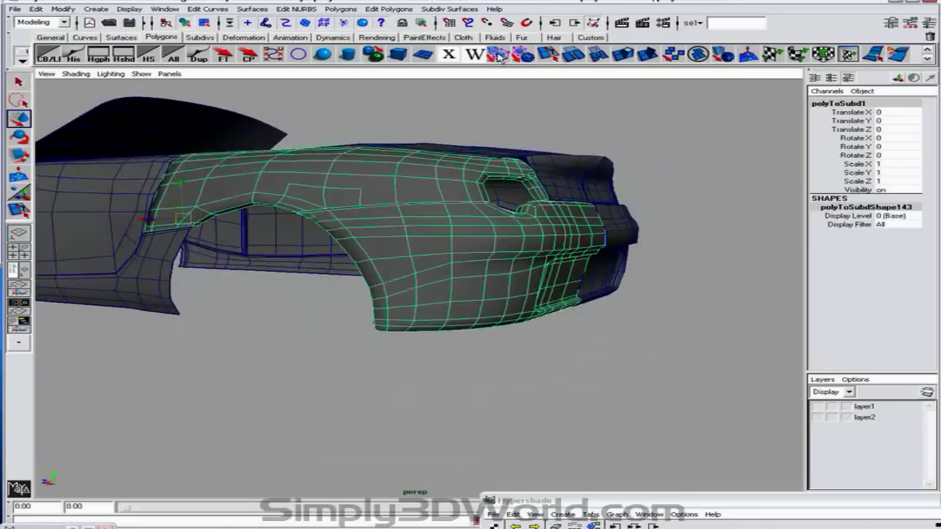
left_click(630, 152)
left_click_drag(630, 151, 509, 163, "alt")
left_click_drag(429, 263, 624, 263, "alt")
right_click_drag(624, 262, 509, 247, "alt")
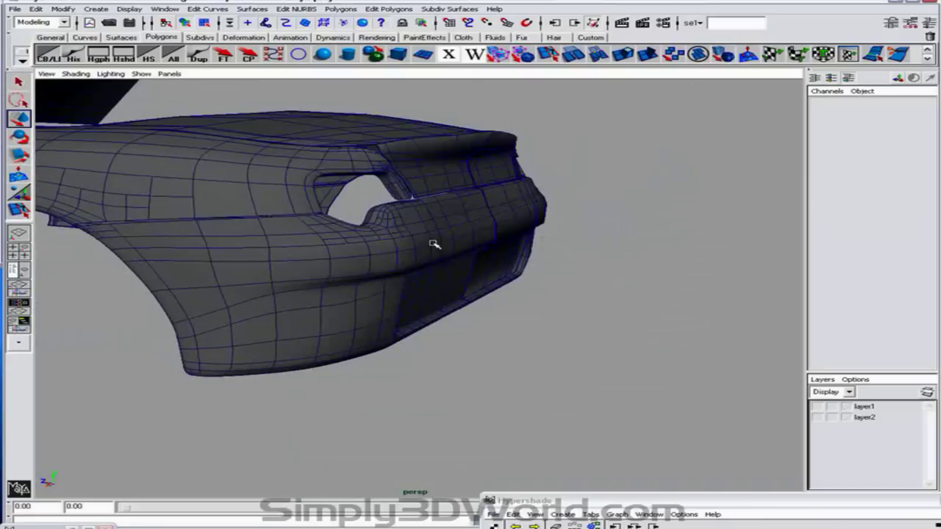
Raise the subdivision vertices just below the rear bumper's ridge, beside the recess, slightly along Y.
right_click_drag(431, 244, 391, 246)
left_click(377, 254)
left_click_drag(390, 258, 375, 254, "alt")
middle_click_drag(246, 215, 387, 225, "alt")
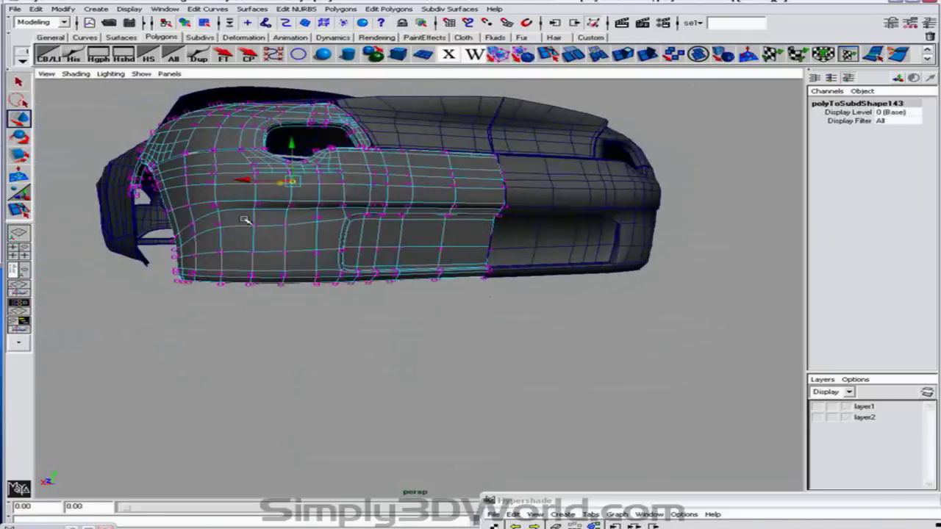
left_click_drag(245, 218, 291, 233)
left_click_drag(272, 202, 270, 195)
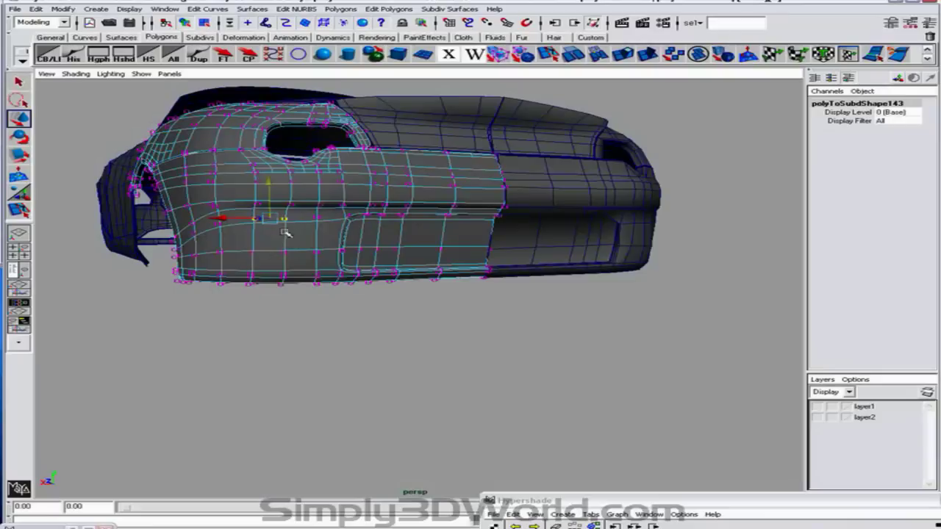
Convert one half of the rear deck lid, on the side of the subdivided fender, to a subdivision surface.
left_click_drag(381, 212, 444, 231, "alt")
left_click(508, 197)
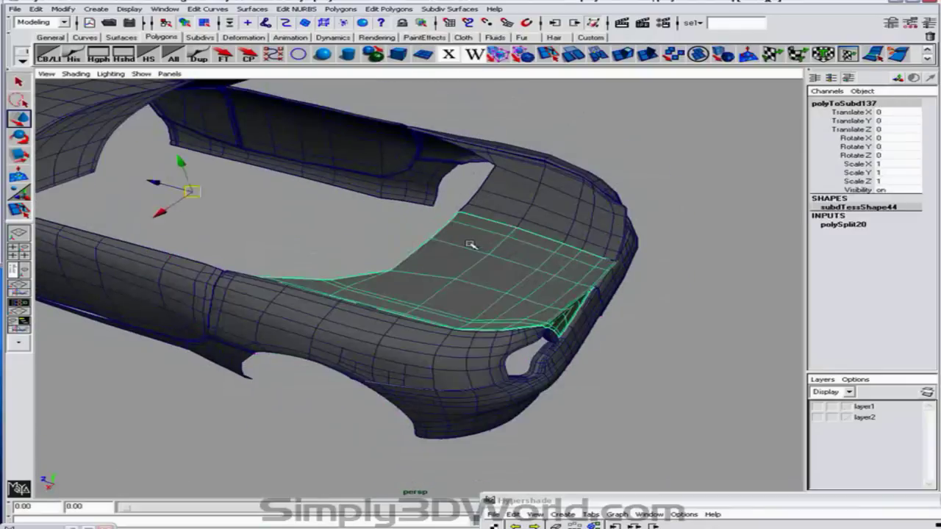
left_click(498, 55)
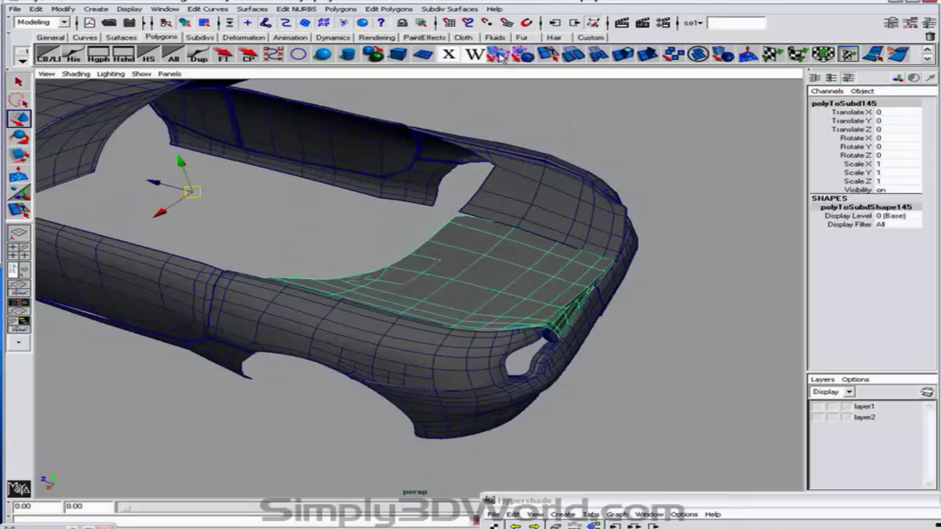
left_click_drag(555, 185, 599, 220, "alt")
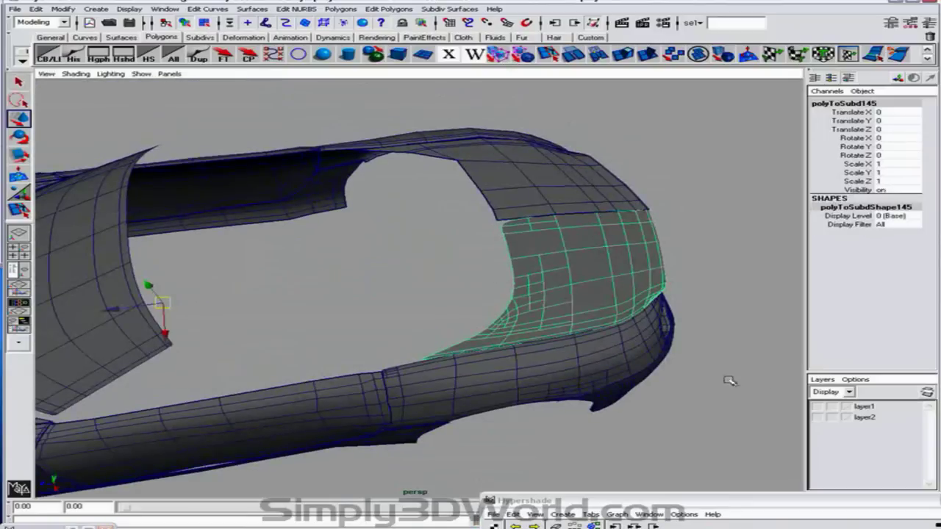
Show the reference layers layer1 and layer2 and delete the reference plane near the car's rear.
left_click(817, 407)
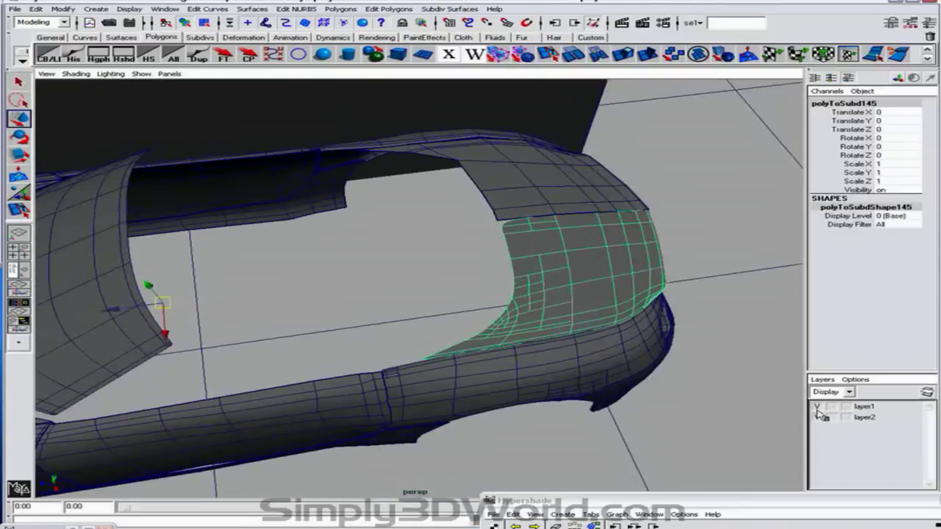
left_click_drag(488, 315, 527, 324, "alt")
right_click_drag(527, 323, 221, 291, "alt")
left_click_drag(412, 285, 464, 326, "alt")
left_click(682, 231)
key("Delete")
Examine the rear deck and cockpit opening against the blueprint in the top view.
key("space")
key("space")
middle_click_drag(451, 251, 690, 226, "alt")
right_click_drag(689, 227, 456, 253, "alt")
middle_click_drag(455, 253, 491, 250, "alt")
right_click_drag(491, 250, 380, 302, "alt")
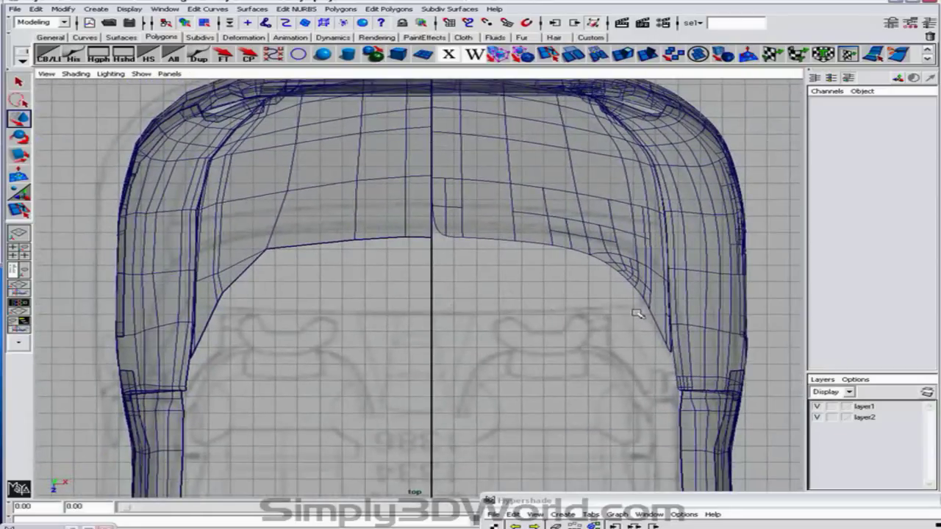
right_click_drag(528, 311, 368, 290, "alt")
middle_click_drag(505, 354, 470, 211, "alt")
right_click_drag(470, 212, 257, 220, "alt")
middle_click_drag(426, 302, 388, 178, "alt")
middle_click_drag(410, 214, 436, 283, "alt")
right_click_drag(436, 283, 510, 246, "alt")
middle_click_drag(511, 232, 553, 359, "alt")
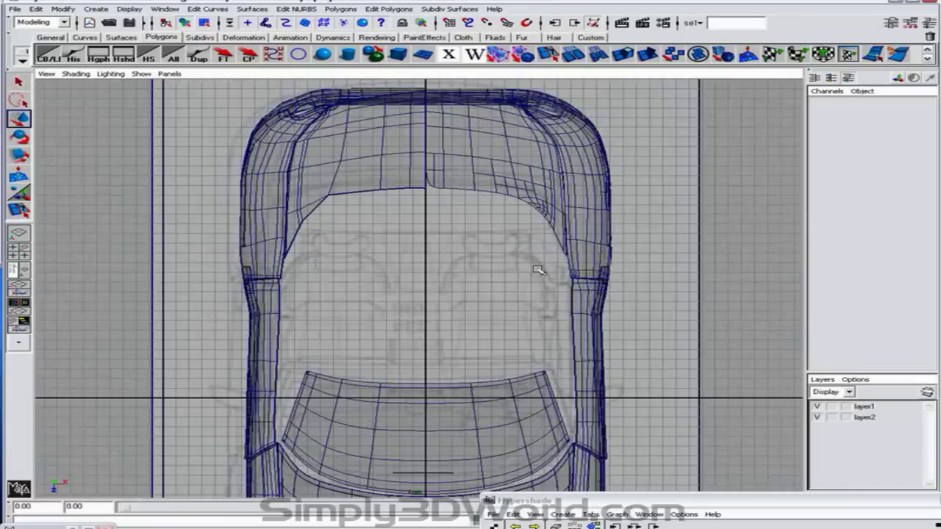
Convert the subdivided half of the rear deck lid back to a polygon mesh.
left_click(527, 189)
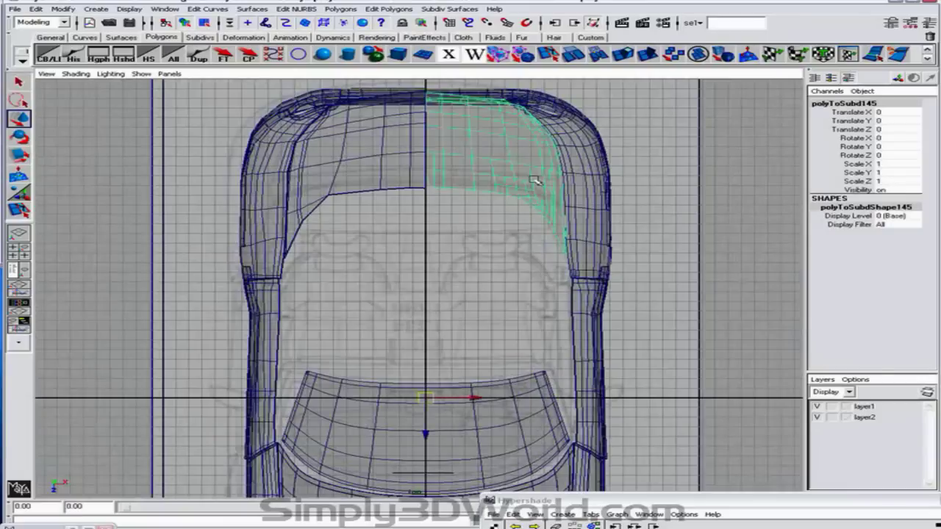
left_click(531, 57)
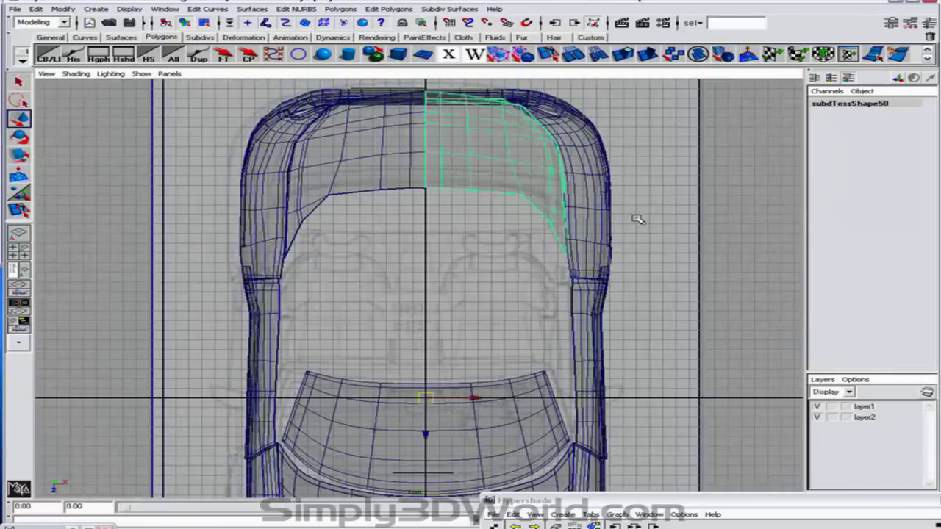
right_click_drag(621, 224, 756, 217, "alt")
middle_click_drag(756, 216, 597, 316, "alt")
right_click_drag(597, 315, 546, 264, "alt")
middle_click_drag(547, 265, 642, 246, "alt")
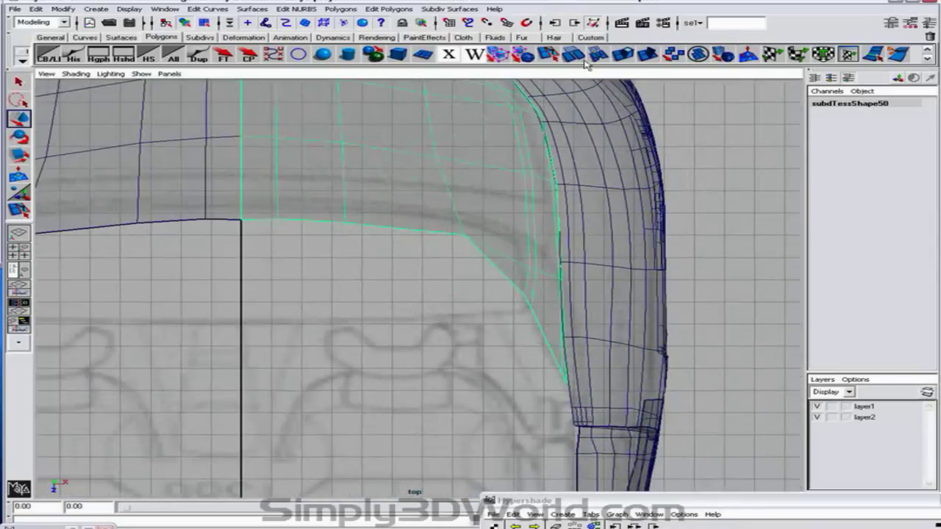
Draw a four-point curve from the centre line outward along the blueprint line at the rear deck's front edge.
left_click(273, 55)
scroll(332, 280, "up", 4)
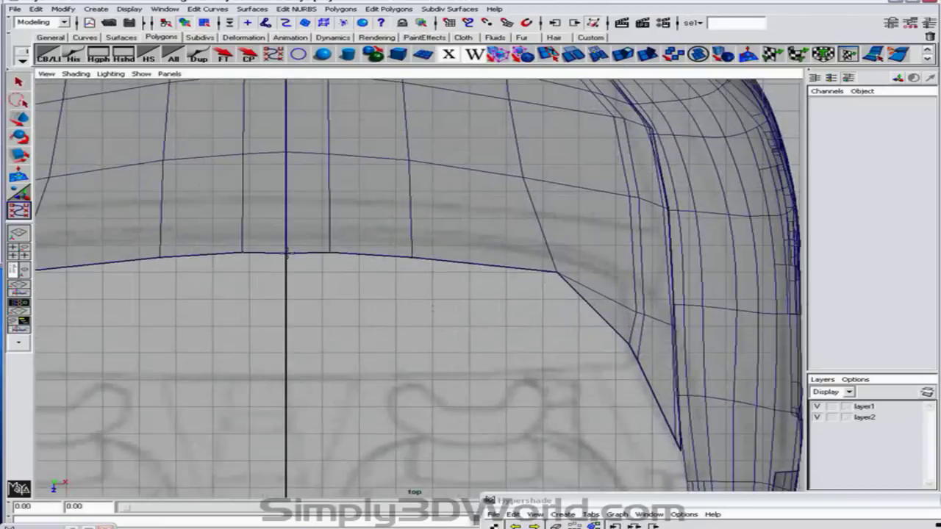
left_click(284, 240)
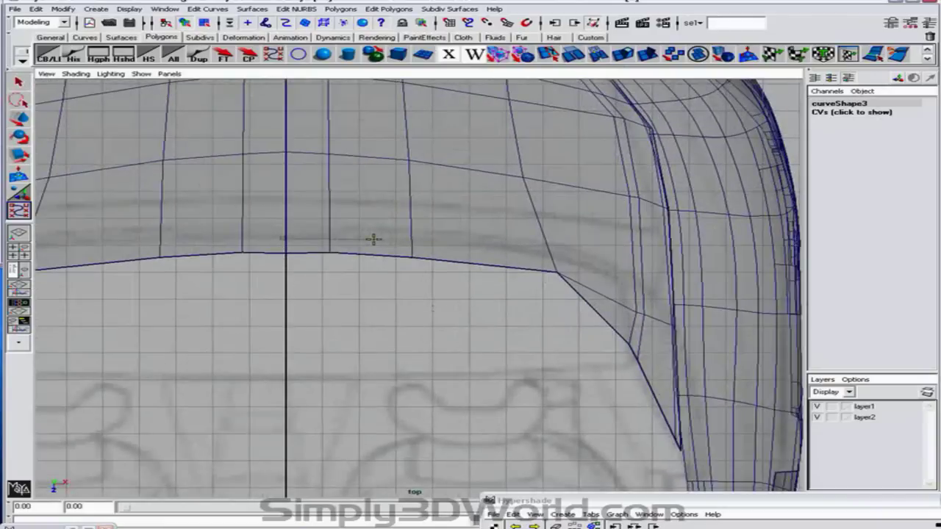
left_click(501, 246)
left_click(615, 278)
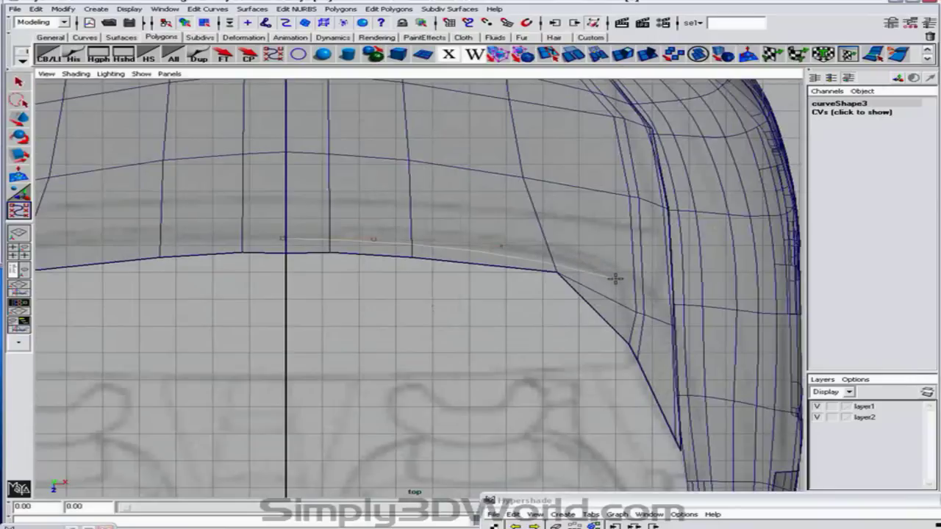
key("Return")
Draw a second four-point curve from the centre line outward along the blueprint line just behind the seats.
left_click(20, 212)
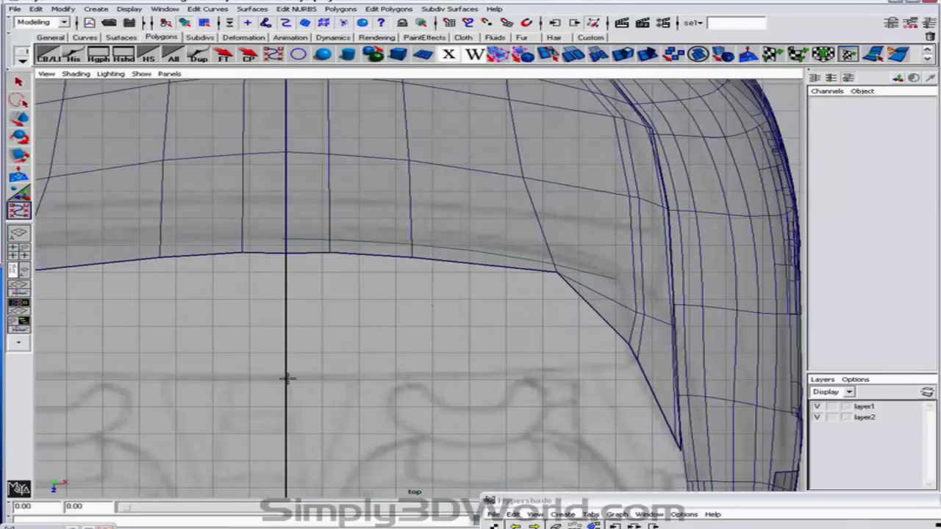
left_click(288, 379)
left_click(398, 380)
left_click(505, 378)
left_click(615, 372)
key("q")
Loft a surface between the rear deck curve and the curve behind the seats.
left_click(372, 248)
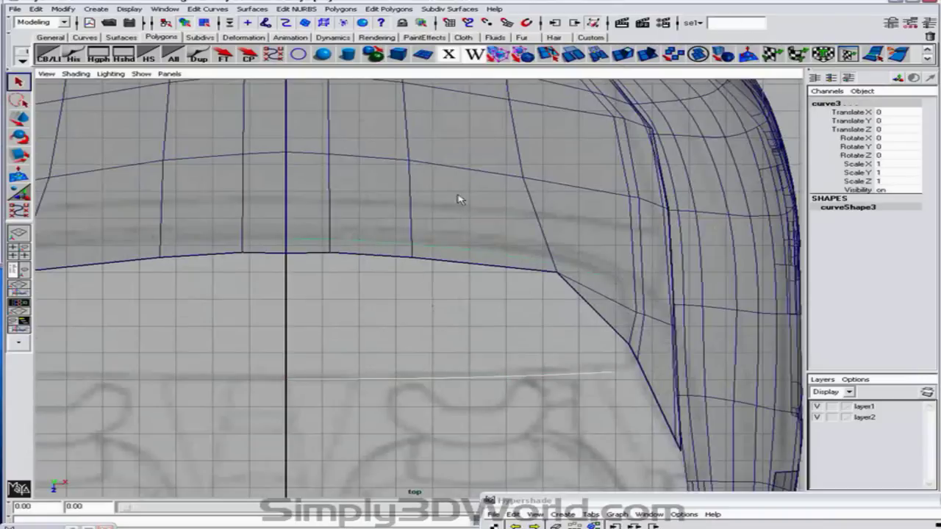
left_click(251, 9)
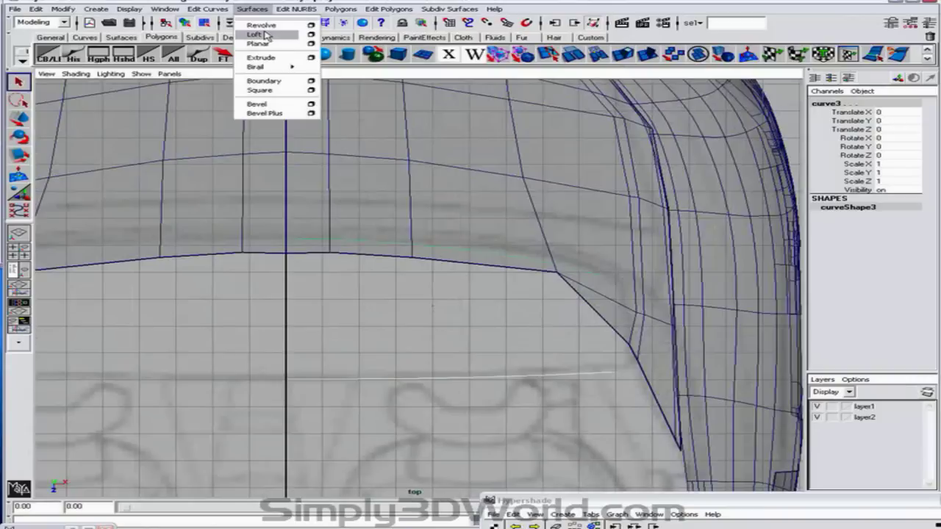
left_click(254, 34)
Mark four U isoparms across the lofted surface at about 0.17, 0.42, 0.68 and 0.85 for insertion.
right_click_drag(340, 258, 339, 240)
left_click_drag(286, 289, 508, 309)
left_click_drag(288, 304, 563, 324)
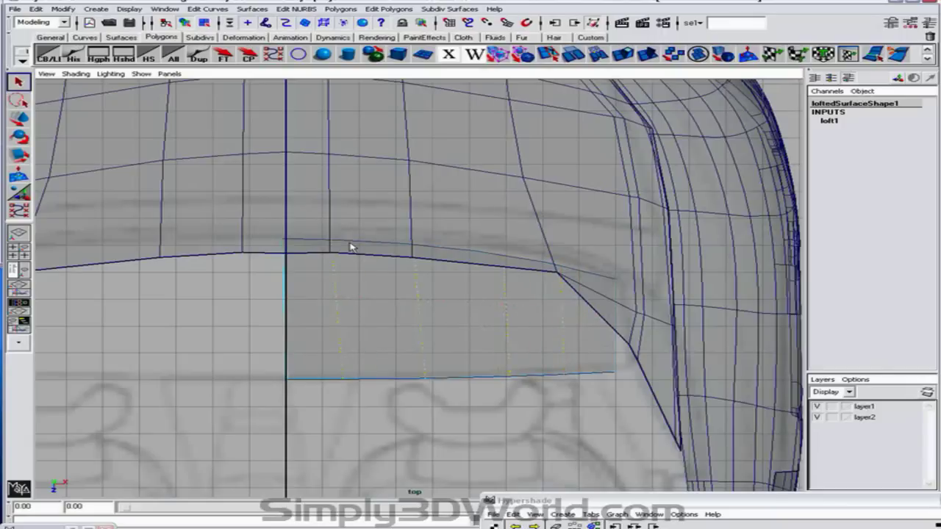
Insert two lengthwise isoparms in the lofted surface, one near its deck edge and one near its seat edge.
left_click_drag(313, 383, 309, 271)
left_click_drag(318, 383, 316, 357)
left_click(874, 55)
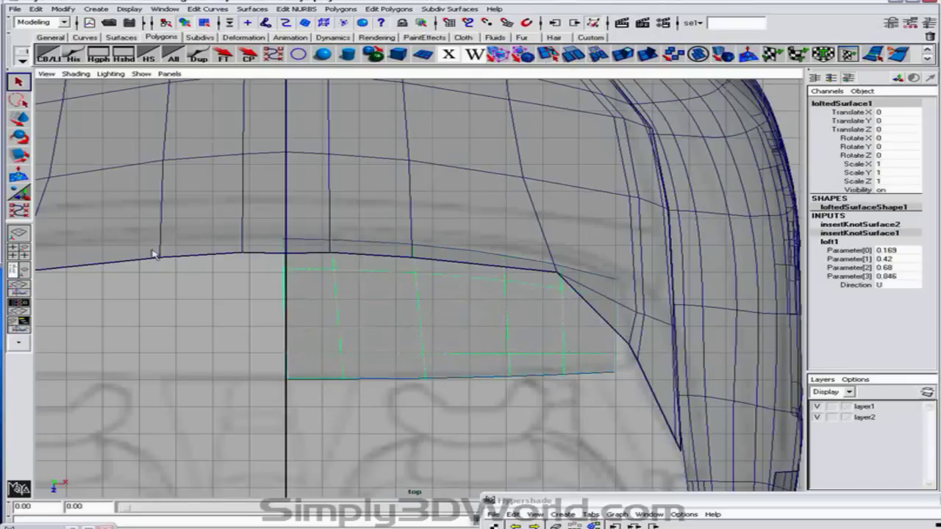
Raise the lofted surface above the floor blueprint to a Translate Y of about 5.729 in the perspective view.
left_click(20, 119)
key("space")
key("space")
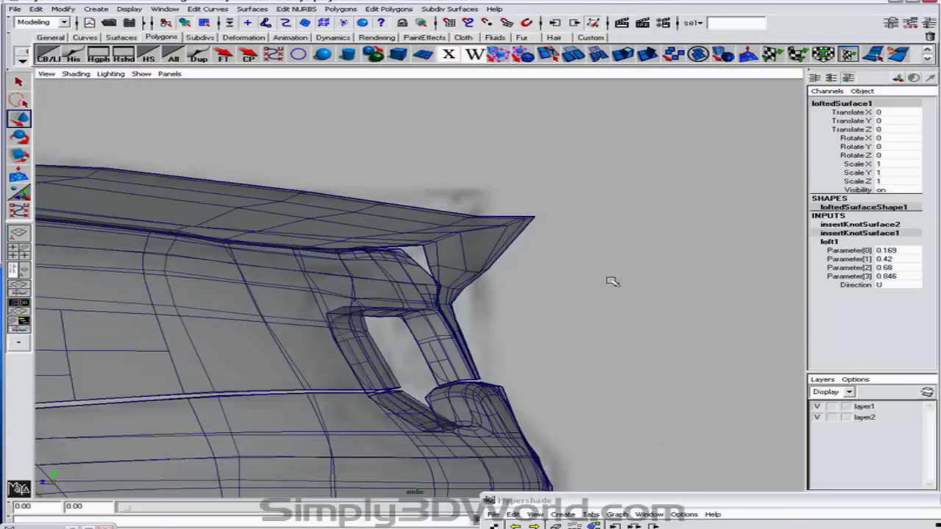
key("space")
key("space")
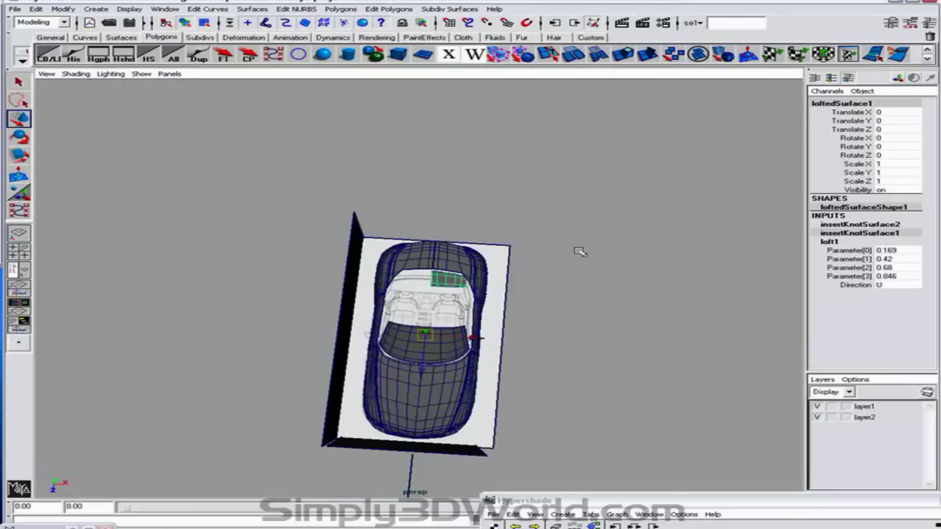
left_click_drag(614, 297, 373, 304, "alt")
left_click_drag(313, 309, 295, 274)
Delete the separate reference image plane lying in front of the car.
middle_click_drag(294, 275, 444, 262, "alt")
right_click_drag(443, 262, 308, 309, "alt")
left_click(200, 365)
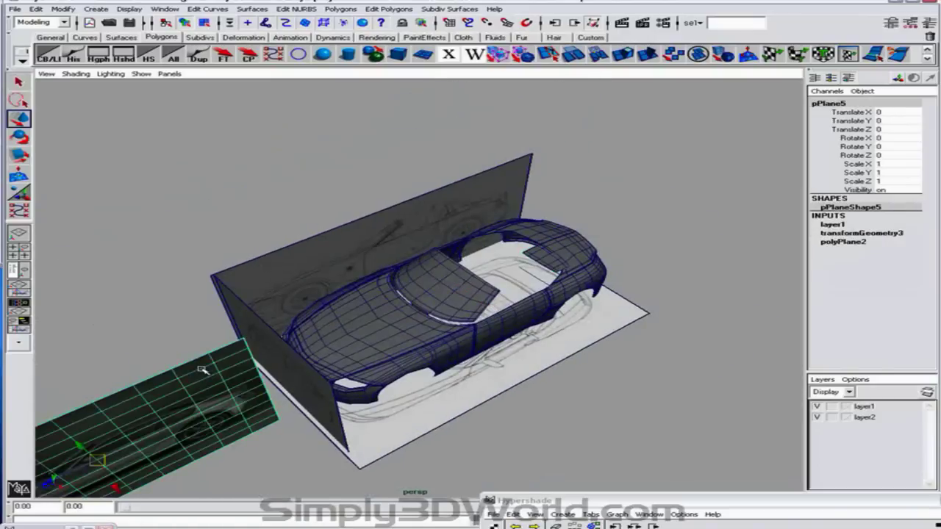
key("Delete")
Convert the rear deck mesh beside the lofted panel to a smooth subdivision surface in the top view.
middle_click_drag(598, 289, 442, 320, "alt")
right_click_drag(442, 320, 696, 354, "alt")
middle_click_drag(450, 294, 610, 295, "alt")
left_click_drag(609, 294, 509, 319, "alt")
left_click(395, 367)
key("space")
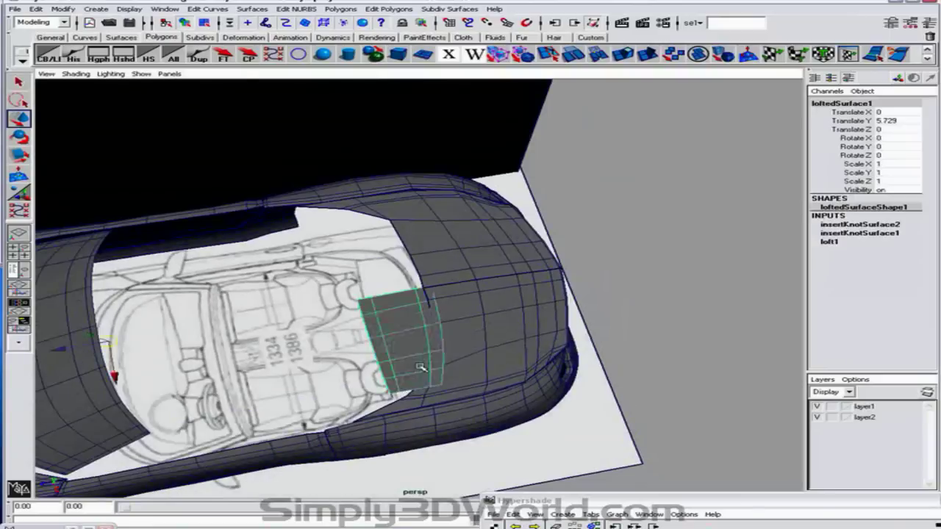
key("space")
right_click_drag(466, 238, 407, 232, "alt")
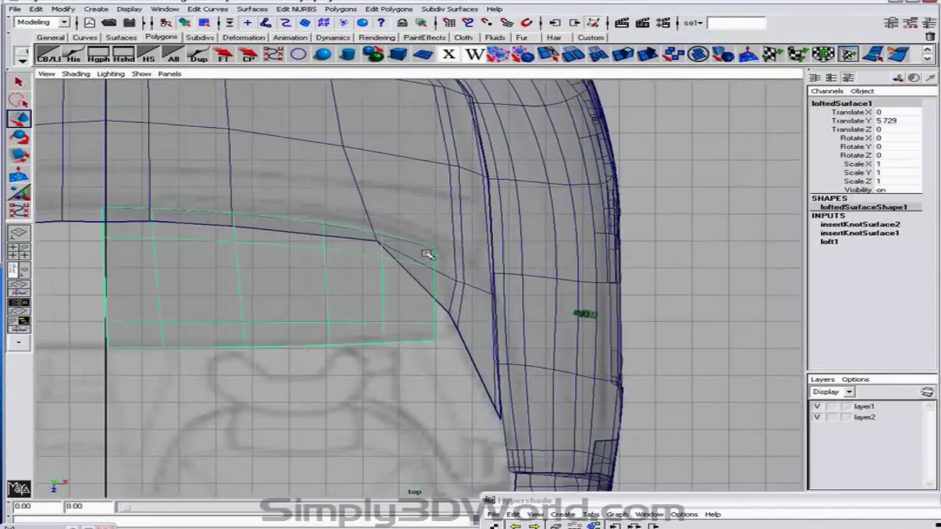
left_click(439, 212)
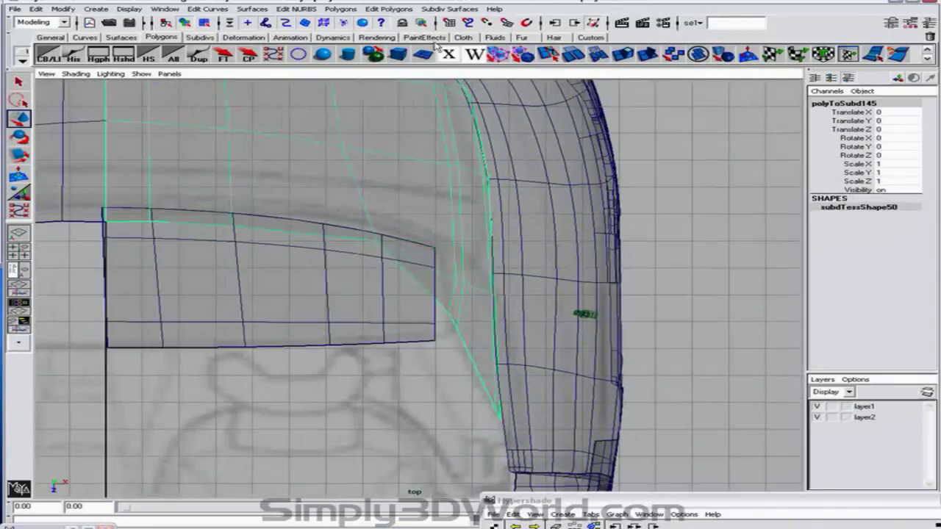
left_click(505, 56)
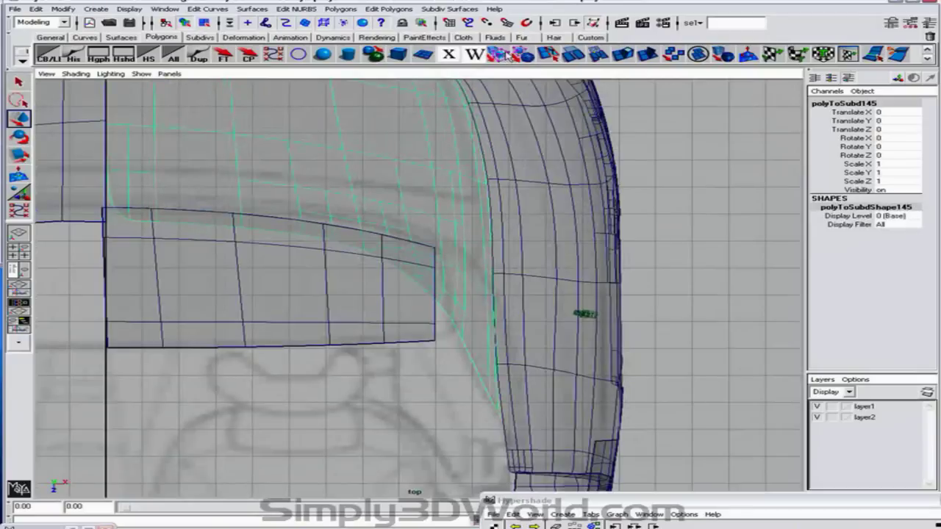
Pull the outer deck-side control vertices of the lofted surface towards the seats so its edge follows the smoothed rear deck opening.
left_click(403, 302)
right_click(401, 299)
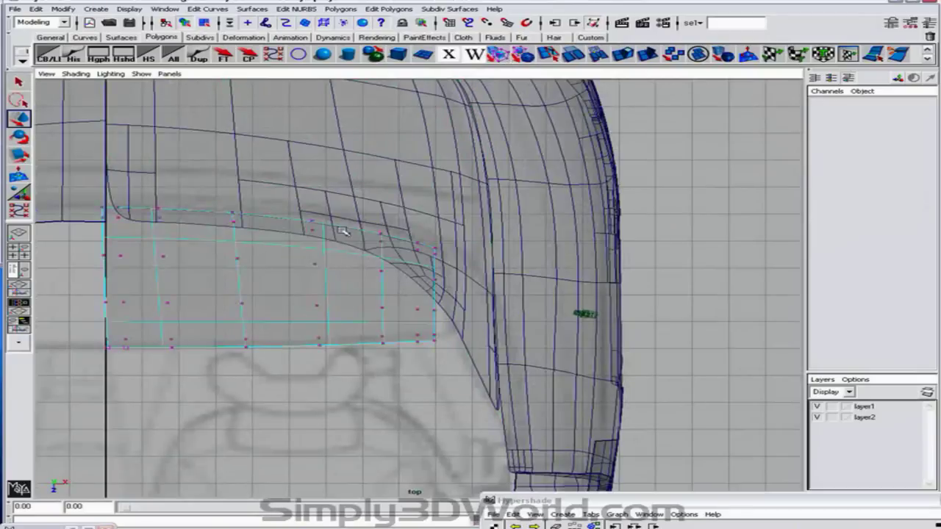
left_click_drag(288, 197, 461, 332)
left_click(313, 243)
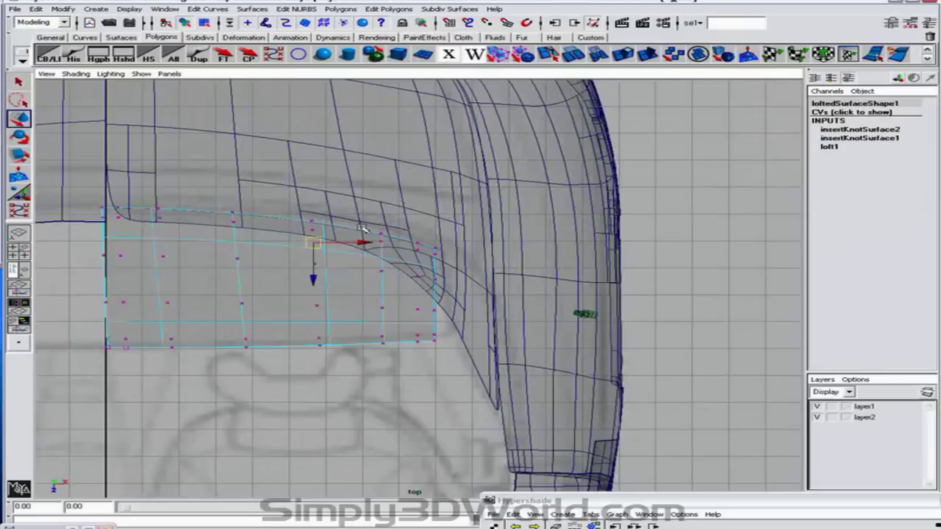
left_click_drag(428, 258, 470, 283, "shift")
left_click_drag(374, 286, 369, 243)
left_click_drag(381, 303, 383, 306)
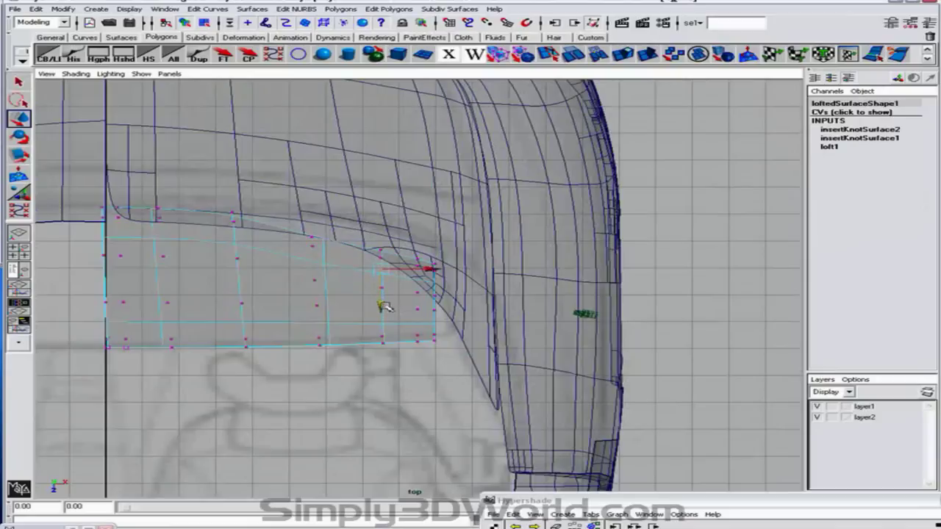
key("F8")
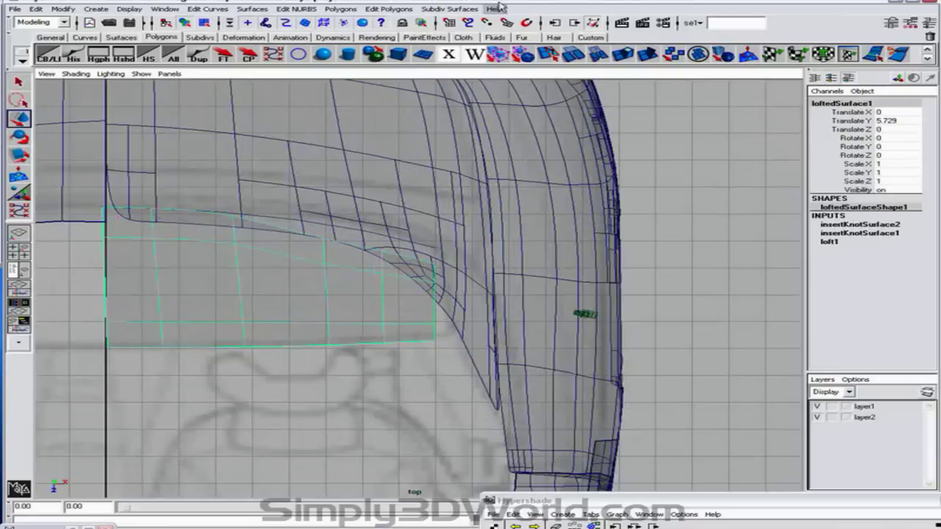
Convert the lofted surface to polygons and delete the original NURBS surface.
left_click(481, 54)
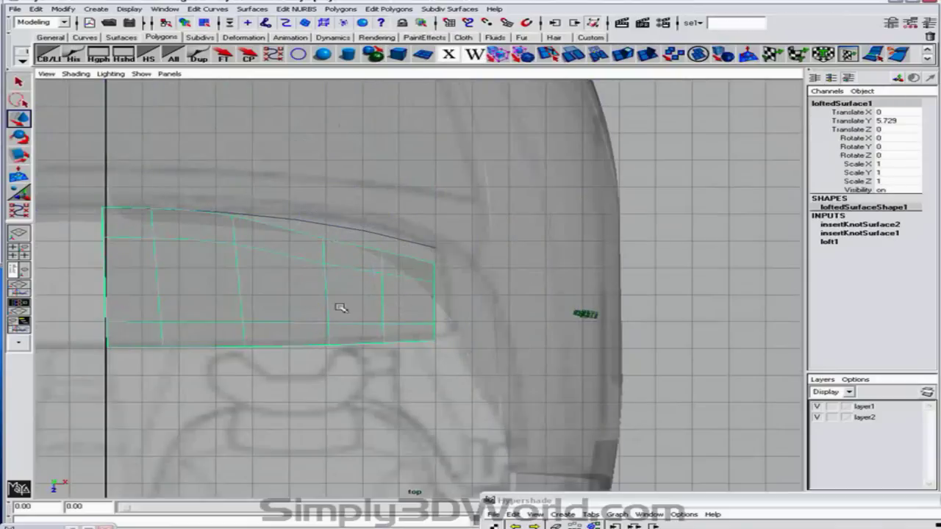
key("F8")
key("F8")
left_click(373, 54)
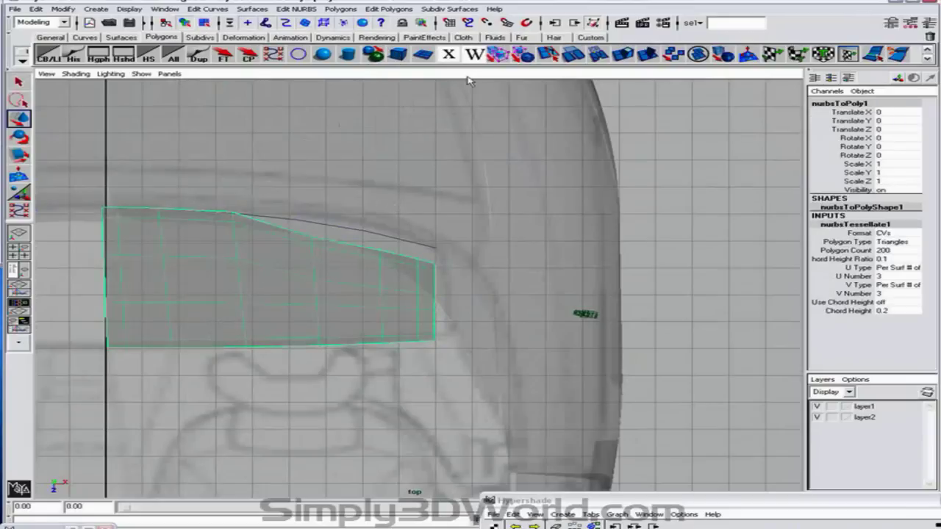
left_click(316, 277)
key("Delete")
Convert the polygon panel to a subdivision surface and switch it back to its editable polygon form.
left_click(302, 284)
left_click(497, 54)
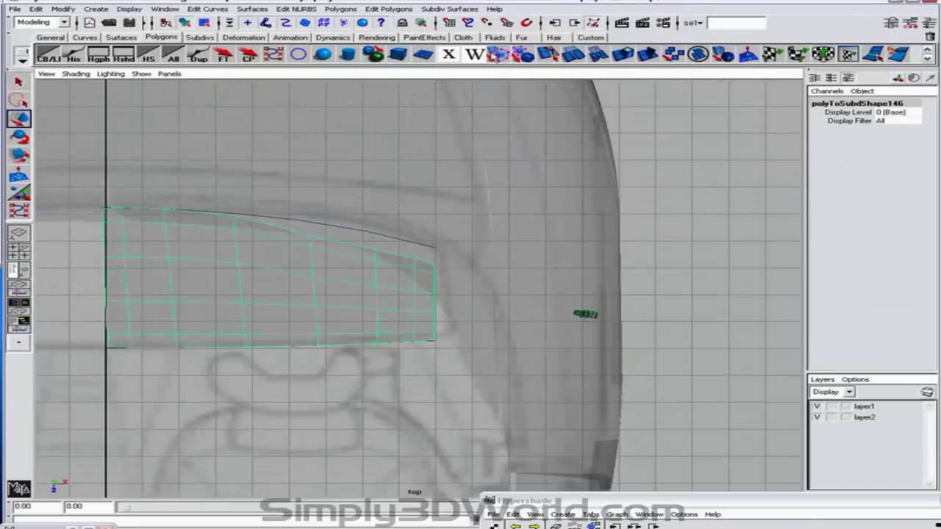
left_click(523, 54)
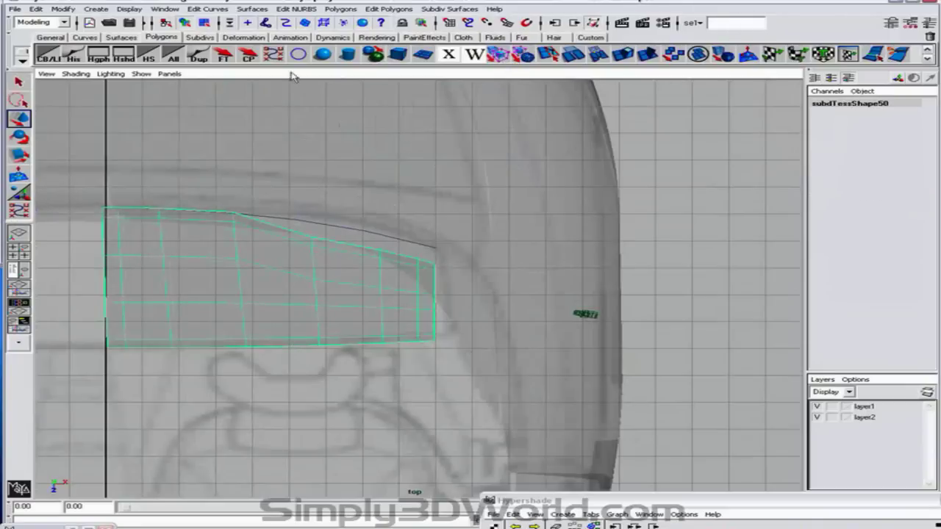
Split the panel's polygons with two cuts across the outer deck-side corner, following the curved edge of the deck opening.
left_click(550, 56)
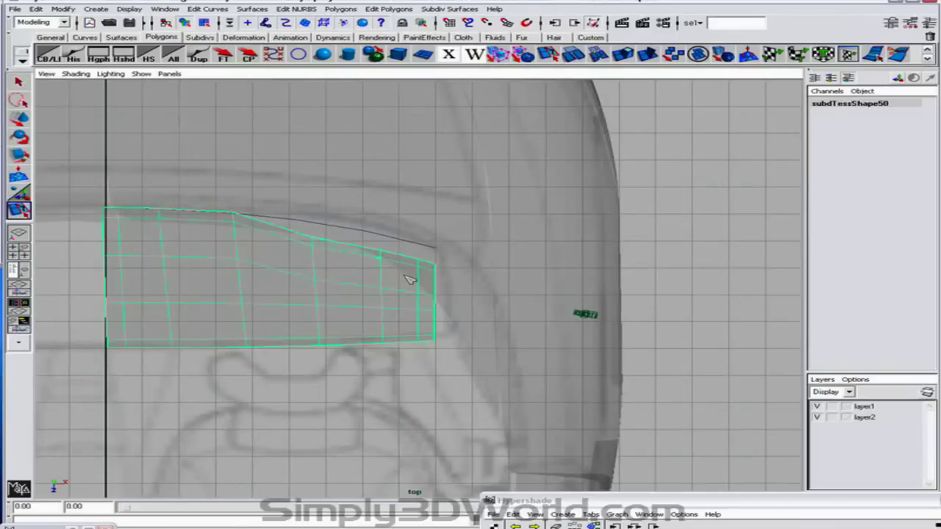
key("w")
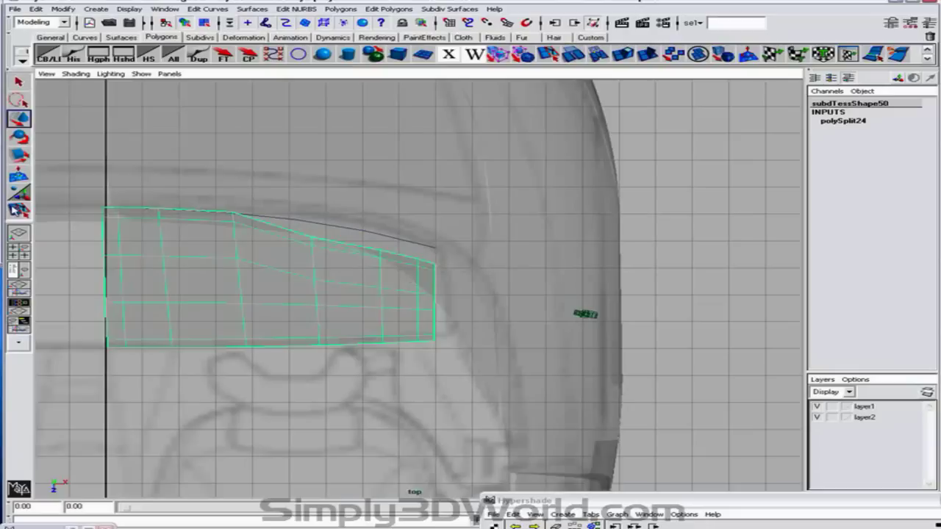
left_click(20, 211)
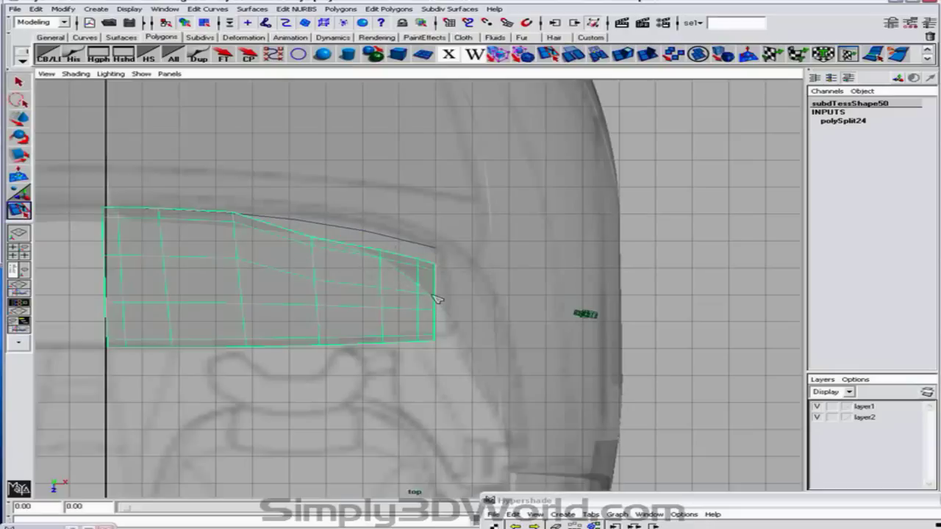
key("w")
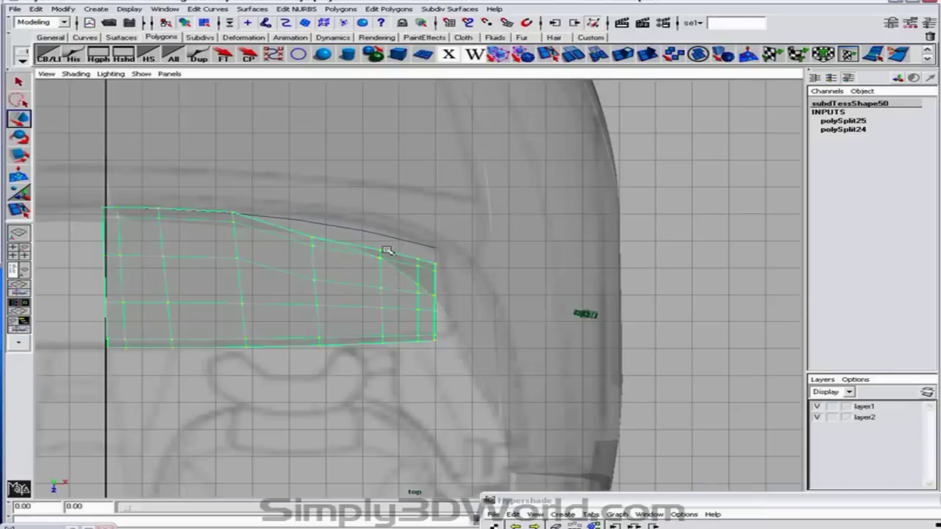
Delete the panel faces lying outside the new cuts at the outer deck-side corner.
right_click_drag(713, 238, 714, 259)
left_click(347, 247)
left_click(426, 264, "shift")
left_click(405, 269, "shift")
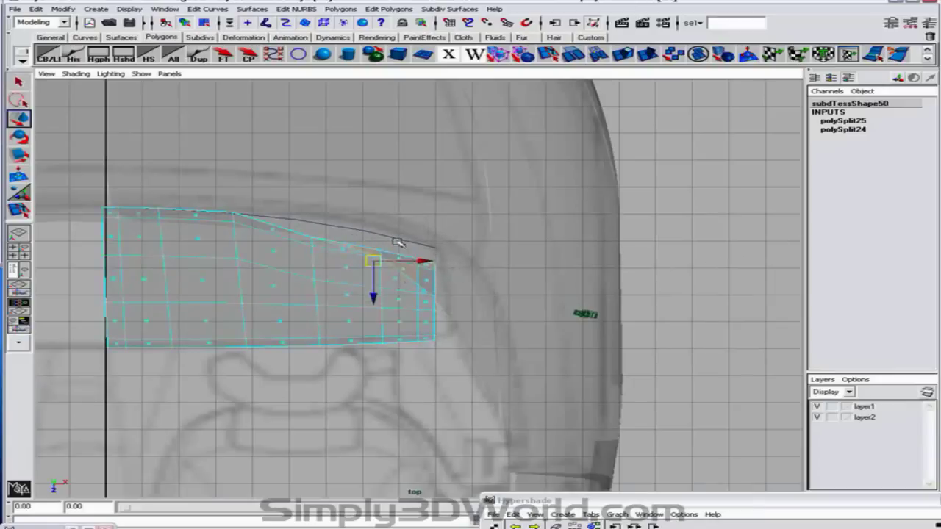
left_click(429, 264, "shift")
key("Delete")
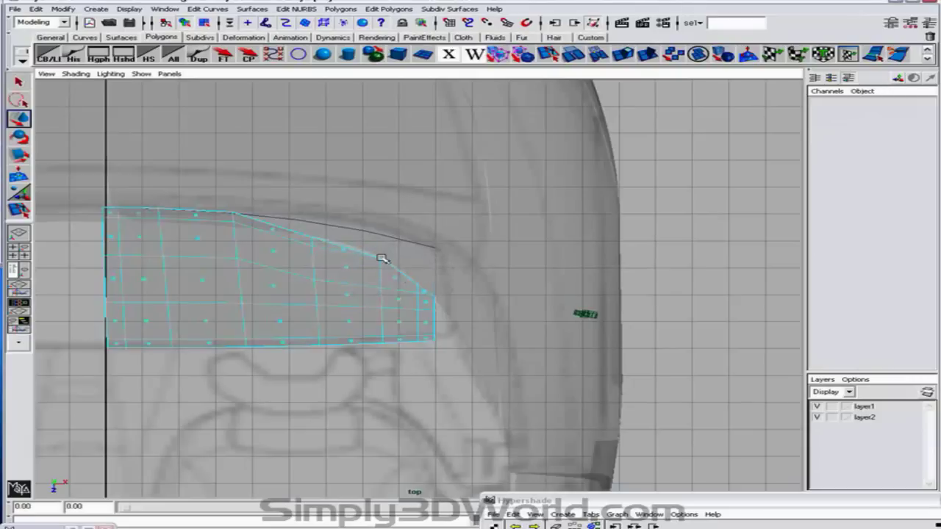
Merge the close vertices at the start of the trimmed corner and nudge the neighbouring column's deck-side vertices.
left_click_drag(353, 244, 387, 268)
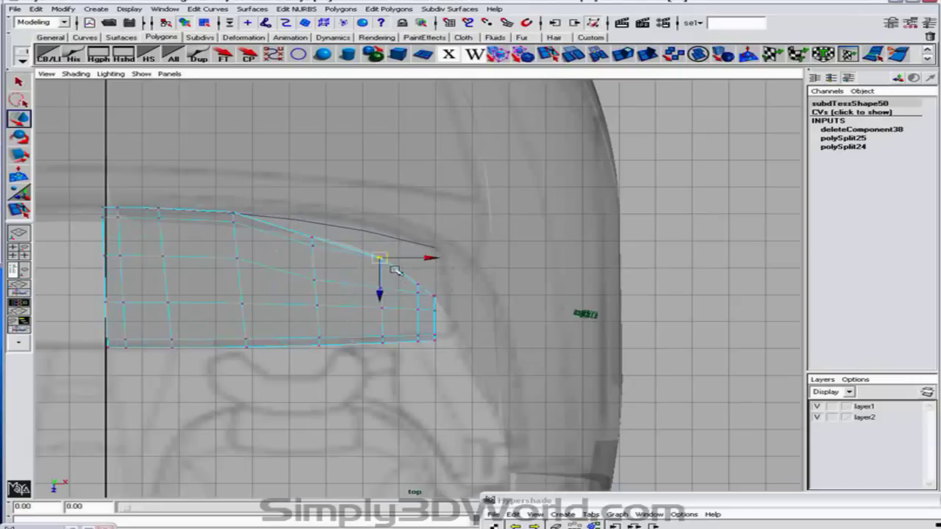
left_click(596, 55)
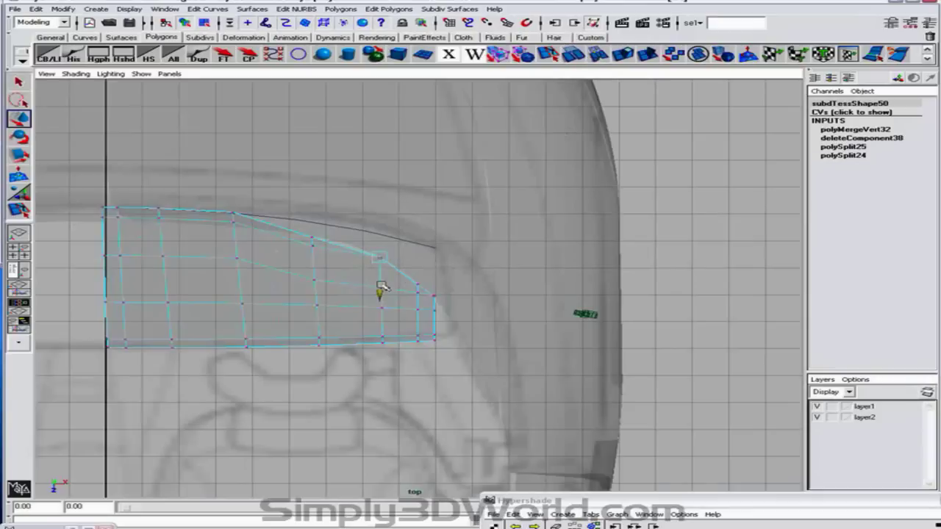
left_click_drag(294, 214, 313, 270)
Split a new edge line just inside the trimmed curved border and delete the old edge it replaces.
left_click(20, 211)
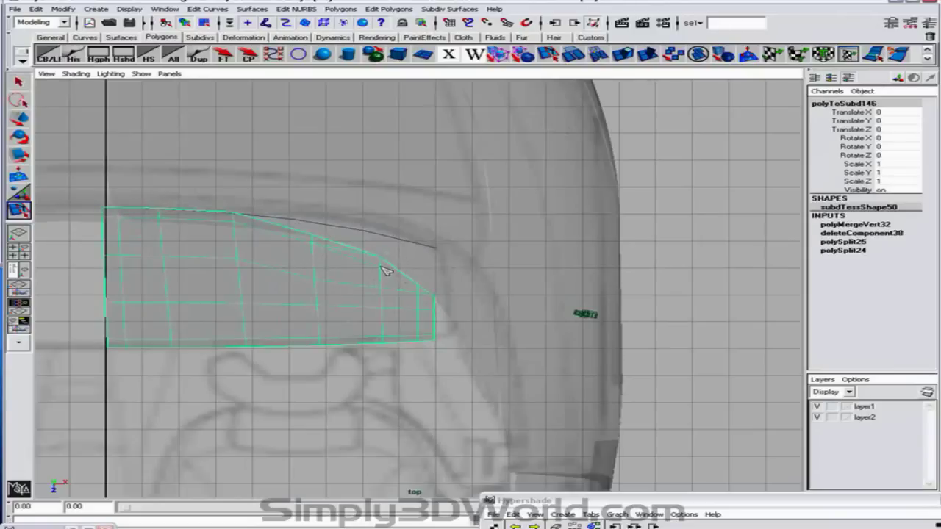
key("Return")
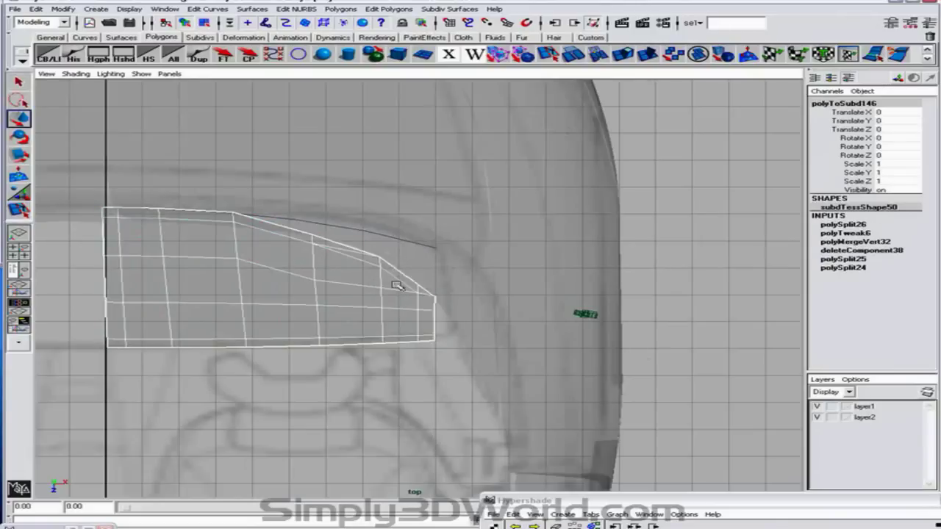
key("F10")
left_click(349, 251)
left_click(445, 264)
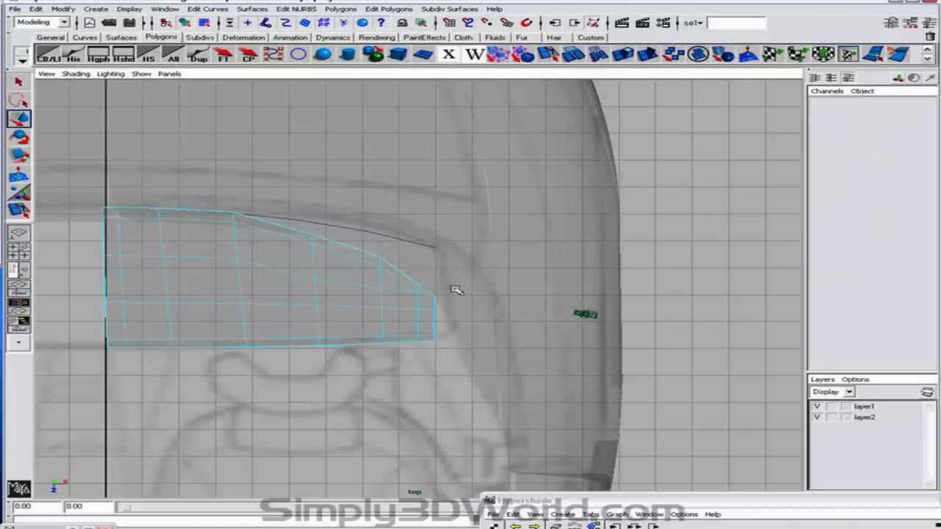
Split the small faces at the panel's outer tip and delete the redundant short edge there.
right_click_drag(469, 290, 514, 276, "alt")
middle_click_drag(514, 277, 581, 255, "alt")
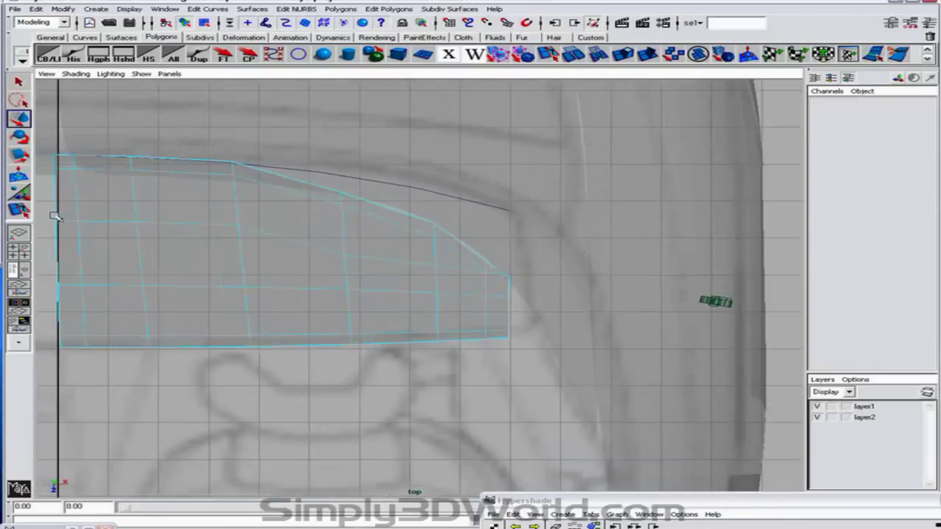
left_click(19, 211)
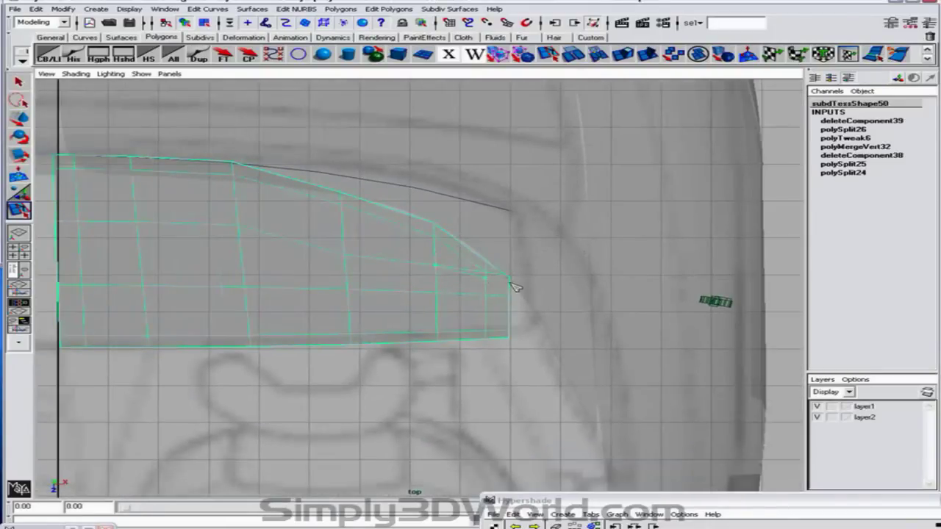
key("w")
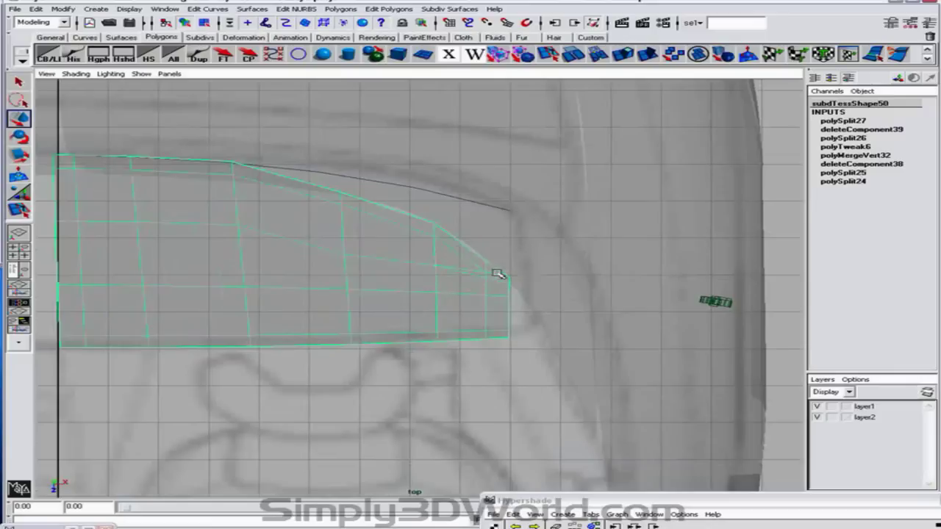
left_click(493, 274)
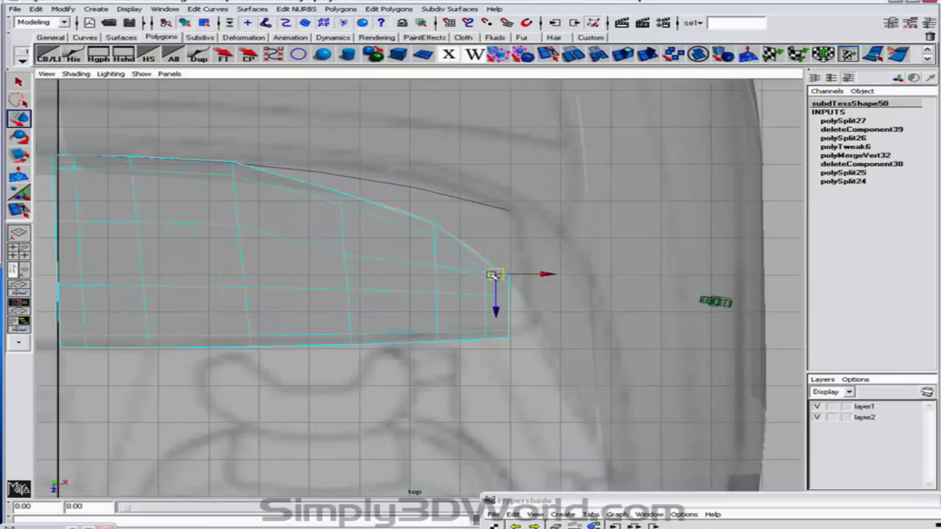
left_click(542, 267)
Smooth the panel as a subdivision surface, adjust its outer curved-edge vertices to the deck opening, and return it to polygon form.
left_click(390, 255)
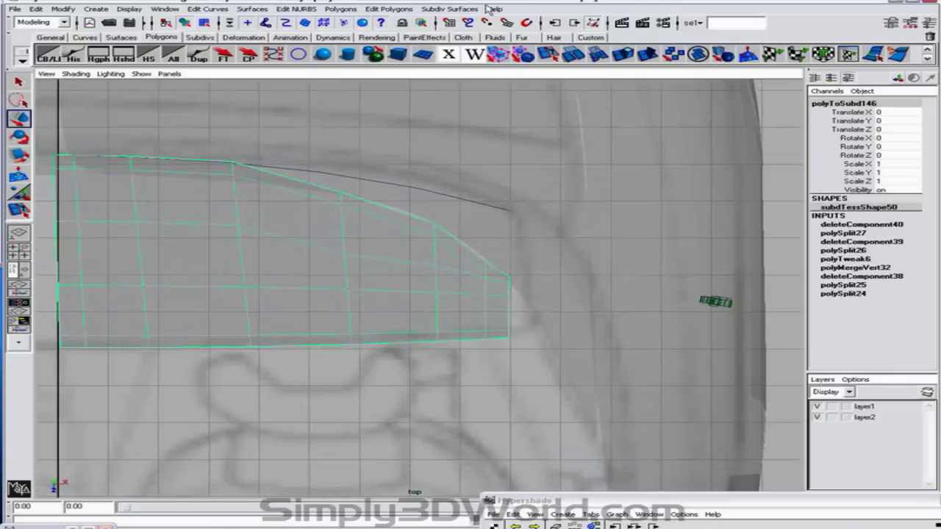
left_click(498, 53)
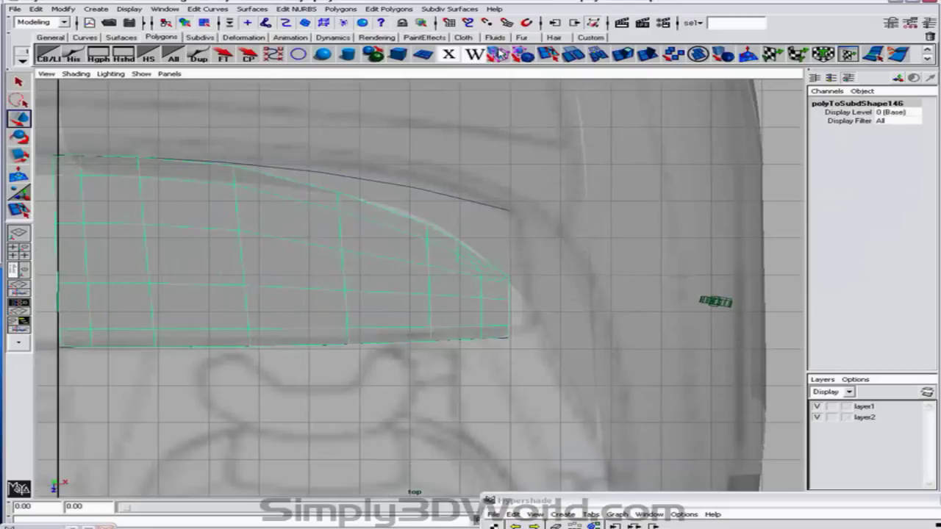
right_click_drag(447, 225, 397, 195)
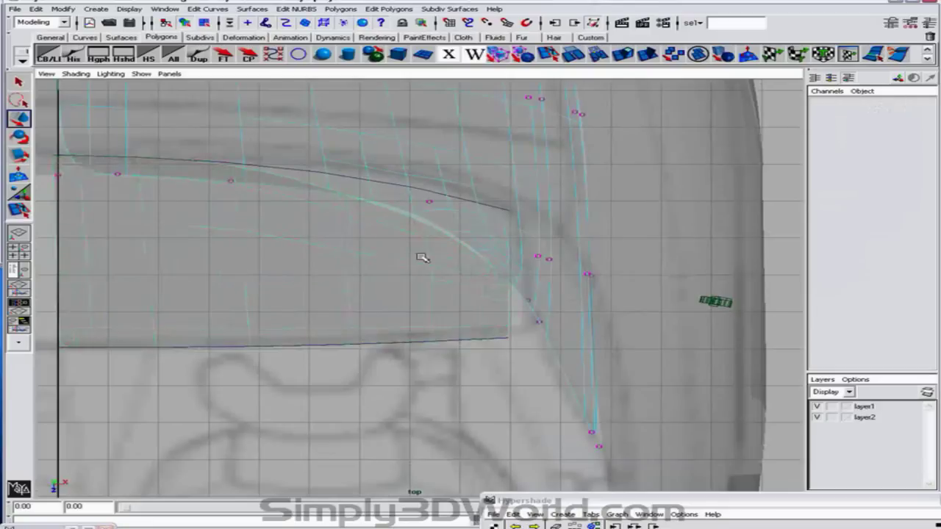
right_click_drag(423, 257, 382, 254)
left_click(432, 222)
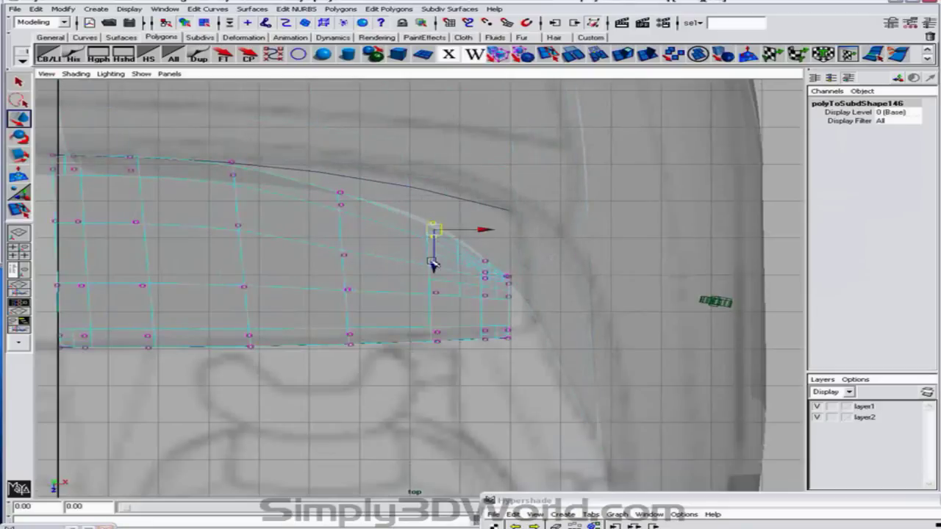
left_click(485, 262)
key("F8")
left_click(520, 57)
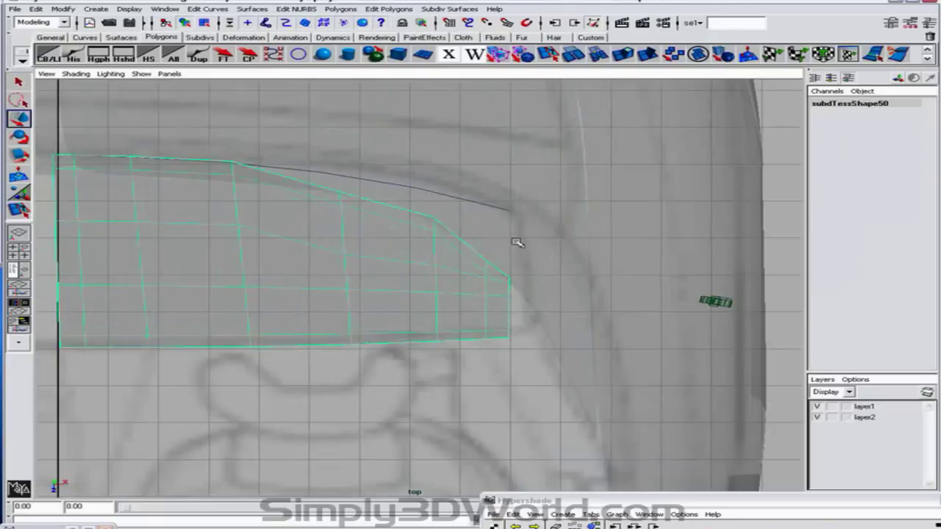
Reduce the two close vertices at the panel's outer deck-side tip to a single corner vertex.
right_click_drag(517, 243, 787, 289, "alt")
middle_click_drag(722, 278, 706, 275, "alt")
right_click_drag(706, 275, 716, 277, "alt")
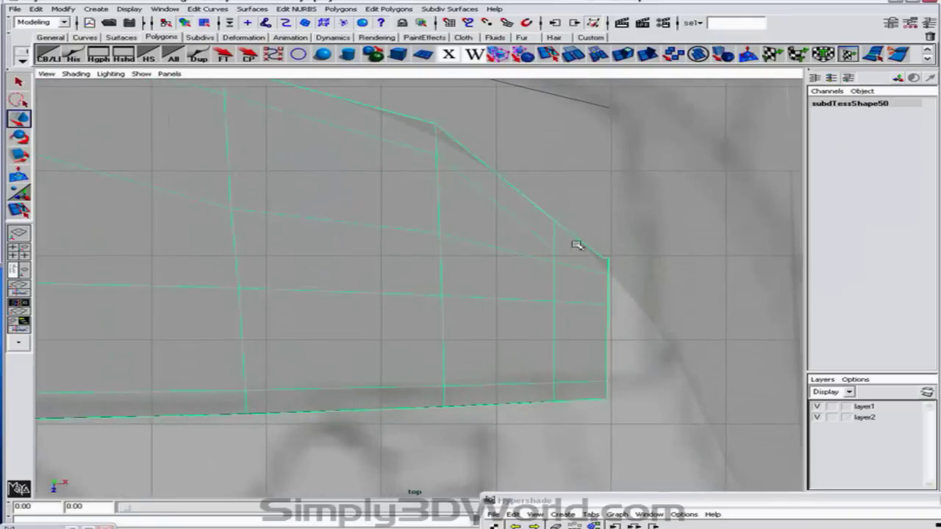
left_click_drag(586, 240, 609, 273)
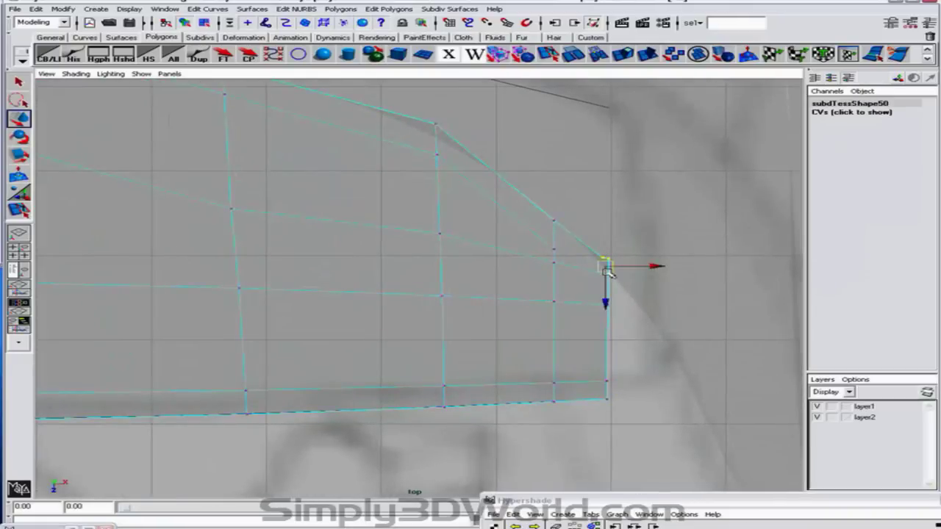
left_click(647, 274)
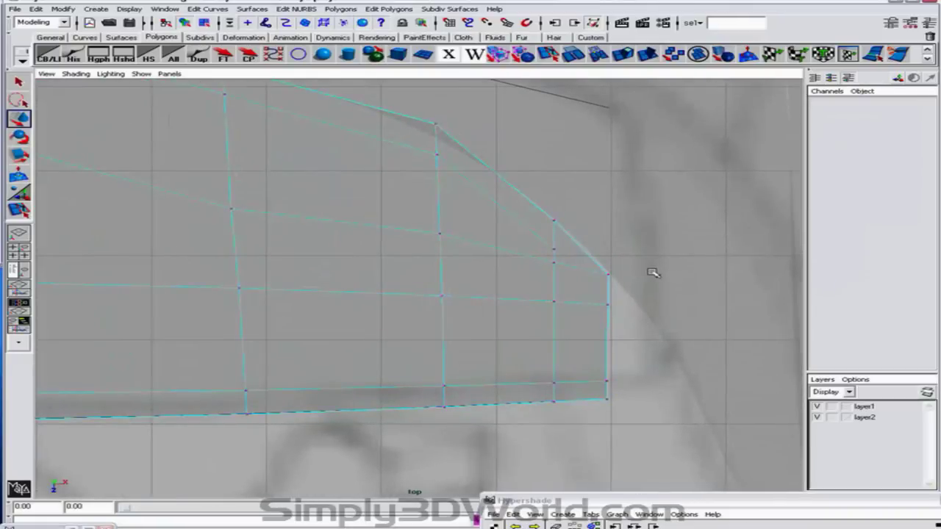
Move the panel's outer seat-side vertices outward into the deck corner and even out the middle-row vertices beside them.
scroll(646, 273, "down", 4)
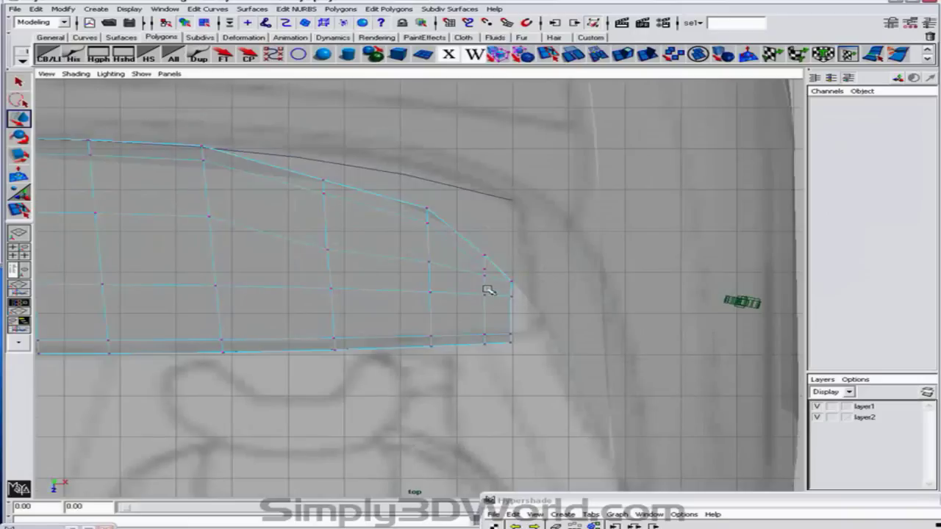
left_click_drag(480, 286, 532, 351)
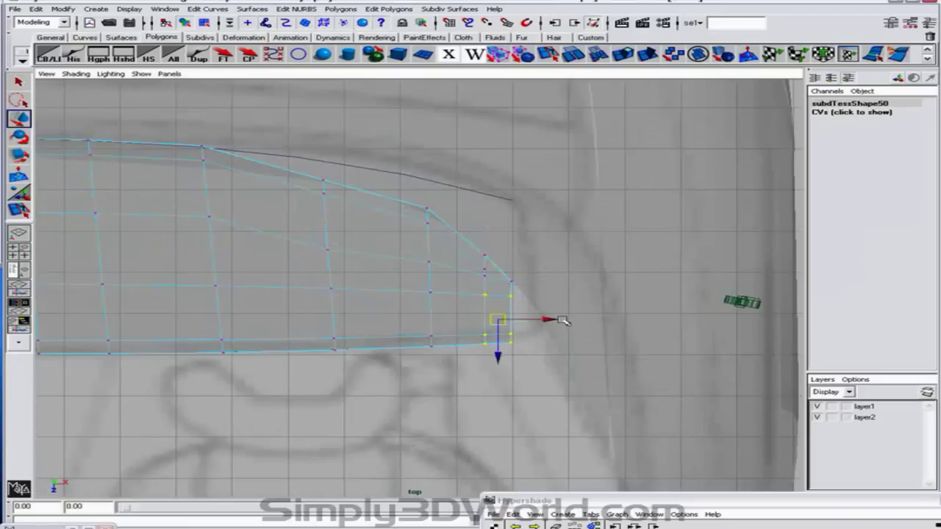
left_click_drag(550, 319, 569, 321)
left_click_drag(486, 314, 586, 342)
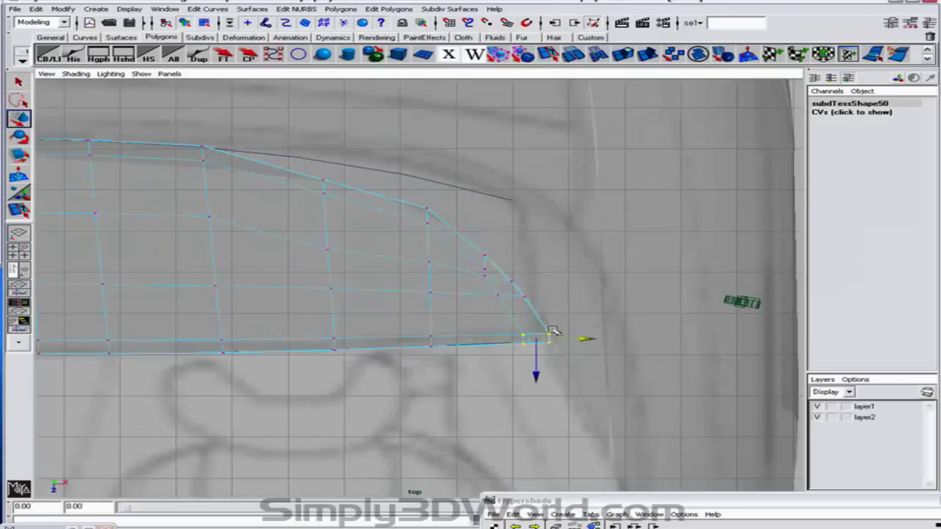
left_click_drag(413, 252, 432, 301)
left_click_drag(321, 240, 345, 269)
left_click(330, 288)
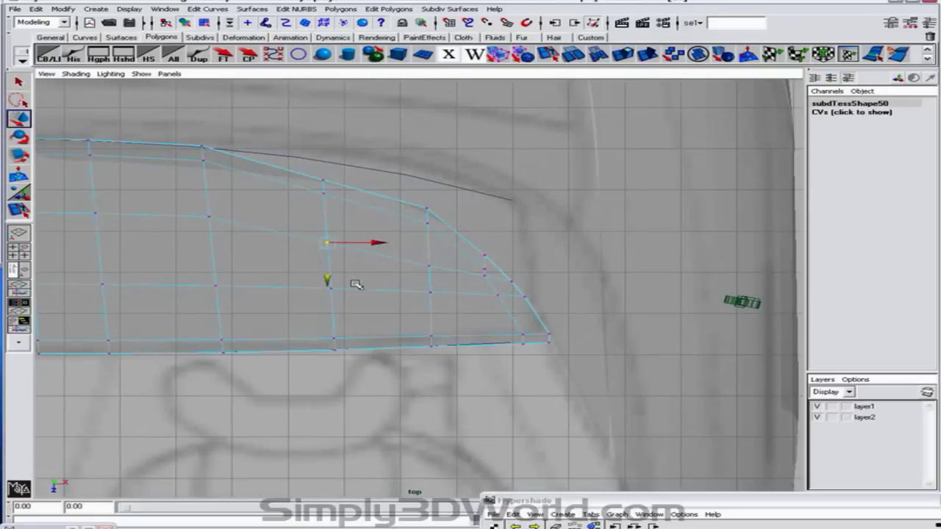
Delete the short edge between the close vertices near the panel's outer curved border.
left_click(484, 274)
left_click(602, 57)
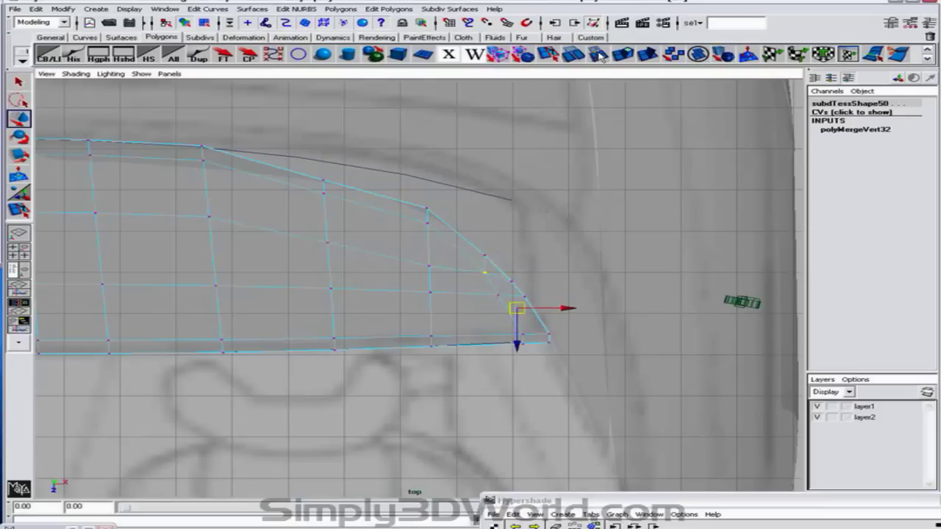
left_click(486, 264)
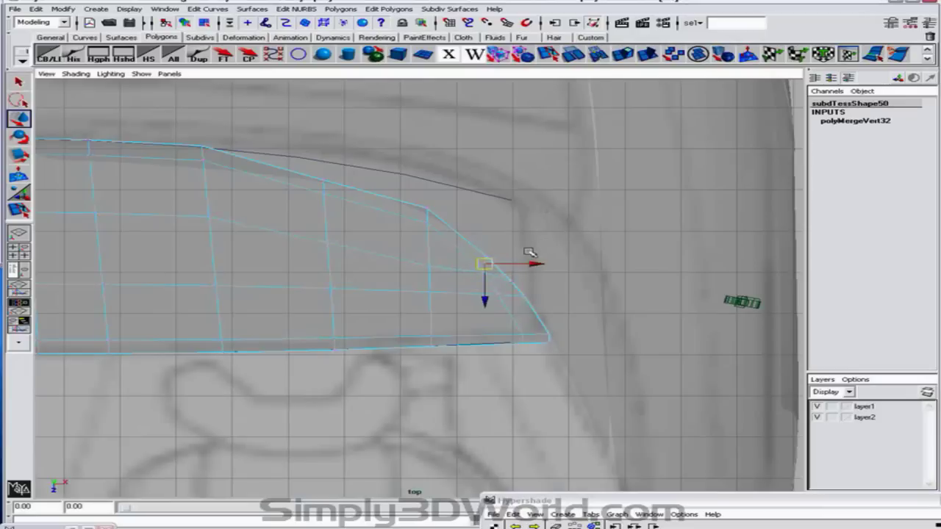
left_click(531, 253)
Realign the two outer middle-row vertices and delete the leftover vertex on the panel's curved border.
key("F9")
left_click_drag(392, 243, 455, 283)
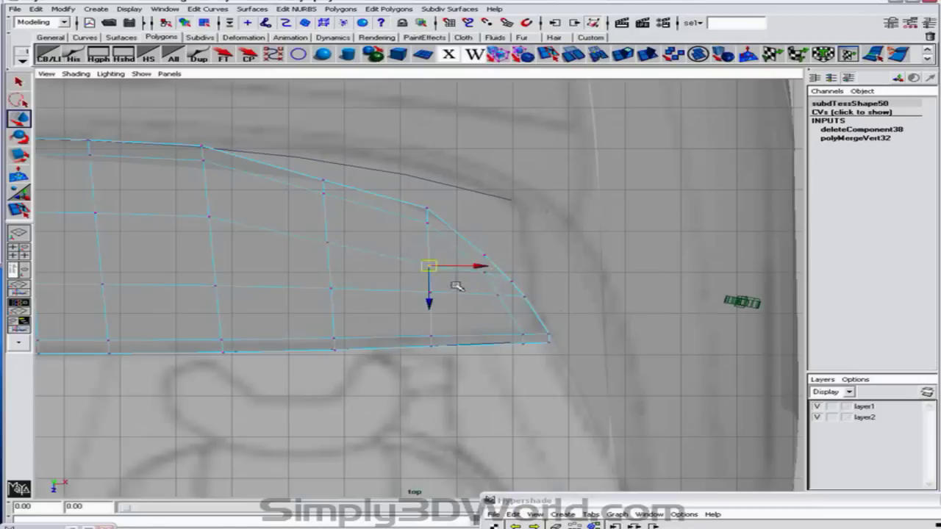
left_click_drag(430, 312, 431, 300)
left_click(327, 242)
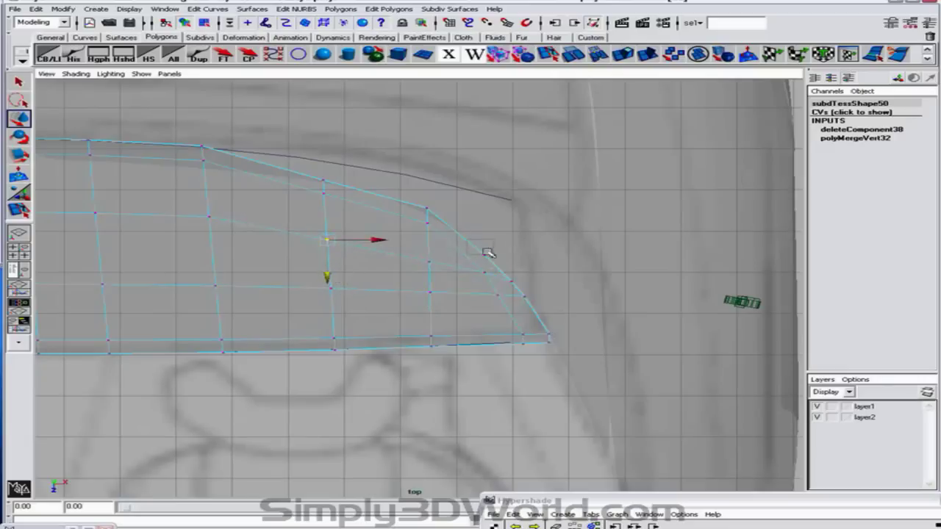
left_click(507, 261)
left_click(513, 264)
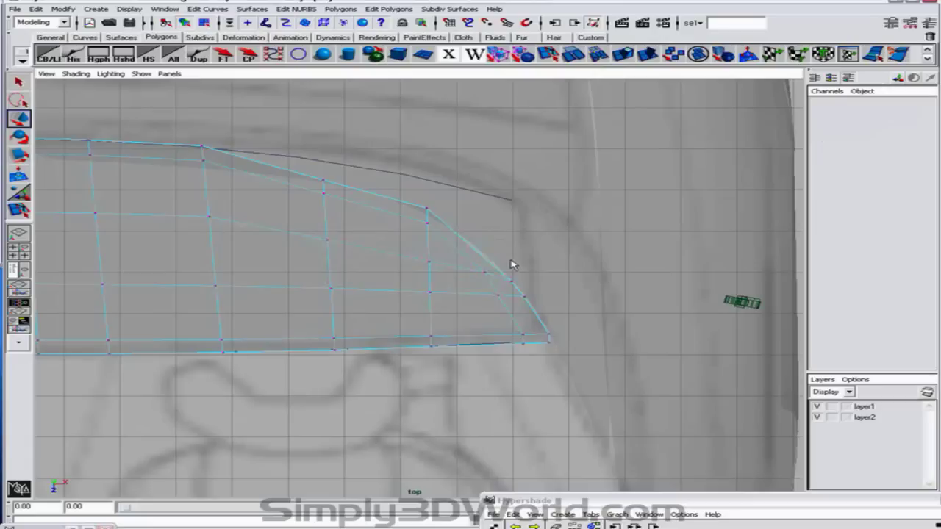
Nudge the curved-border vertex near the outer tip toward the deck and convert the panel to a subdivision surface.
left_click(510, 280)
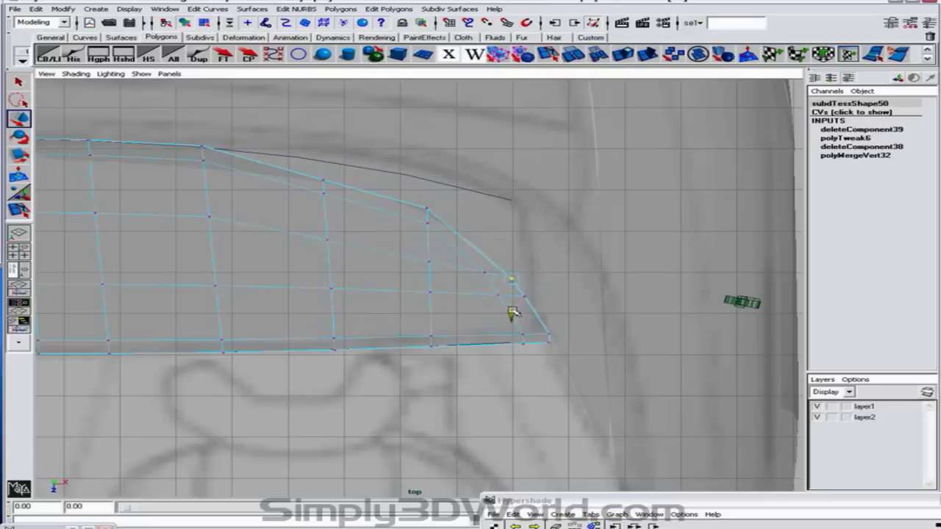
key("F8")
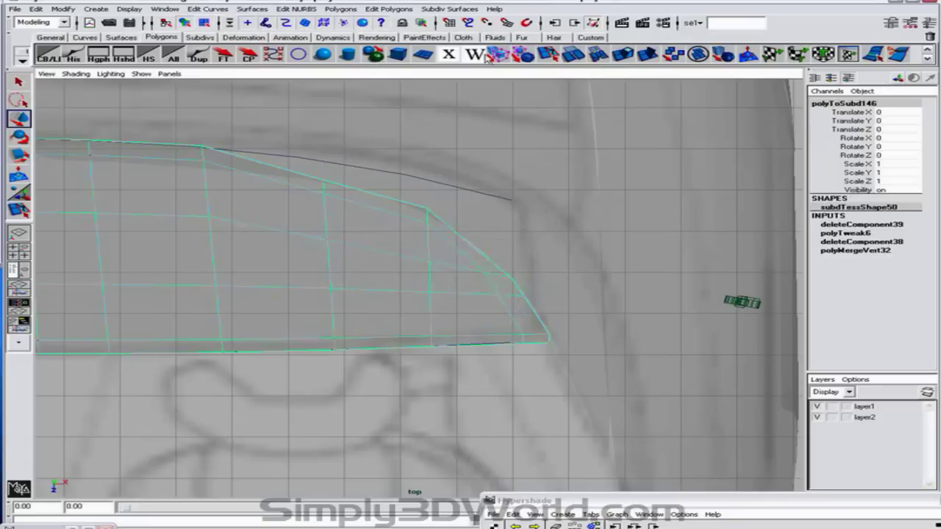
left_click(495, 55)
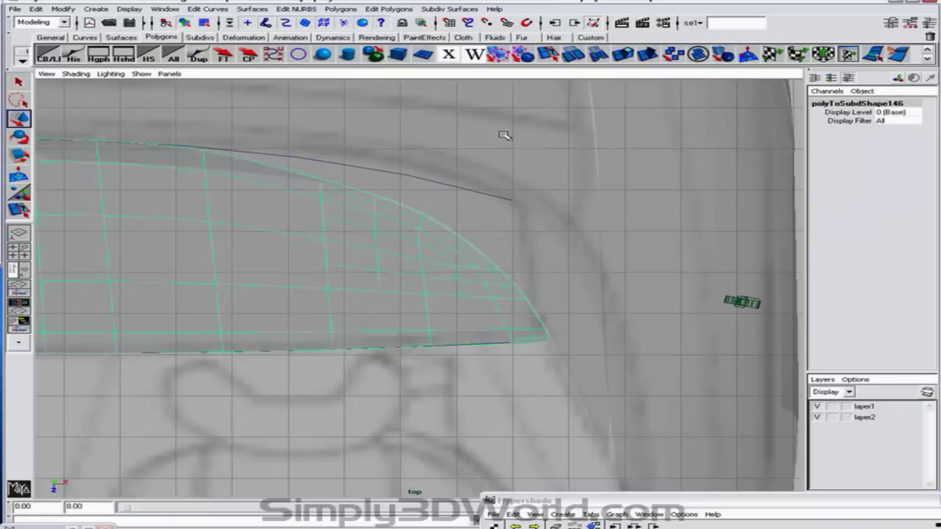
Adjust the subdivision panel's vertices along its deck-side edge to follow the opening from the centre line to the outer curve.
right_click_drag(411, 219, 447, 233)
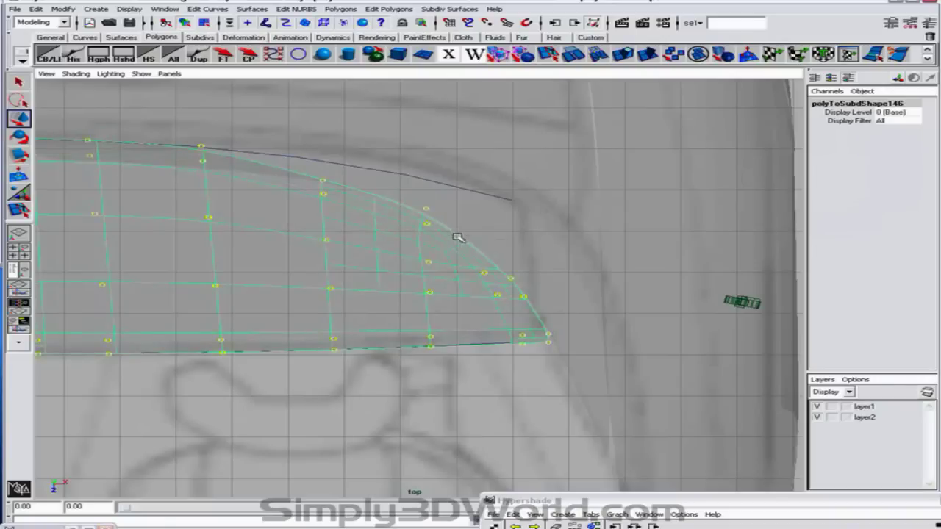
left_click_drag(422, 198, 430, 252)
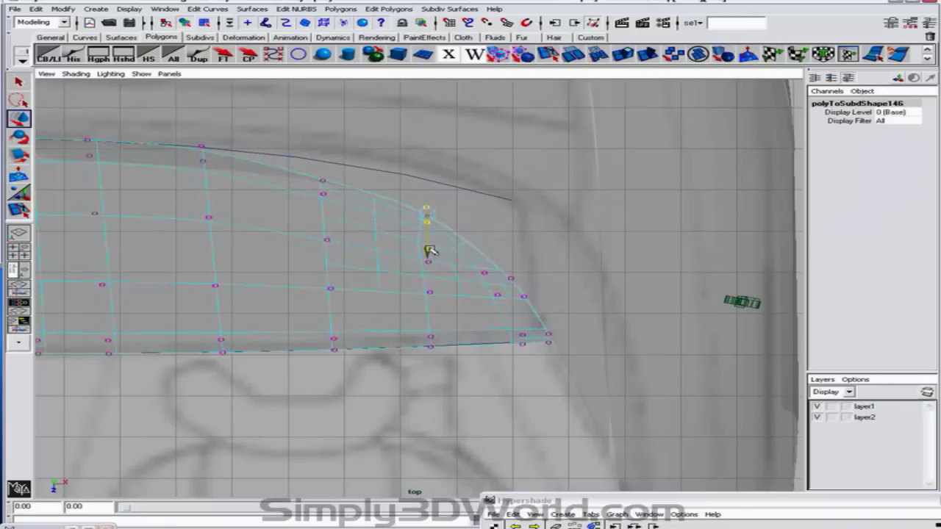
middle_click_drag(272, 130, 535, 157, "alt")
left_click_drag(248, 134, 483, 216)
left_click_drag(367, 213, 369, 232)
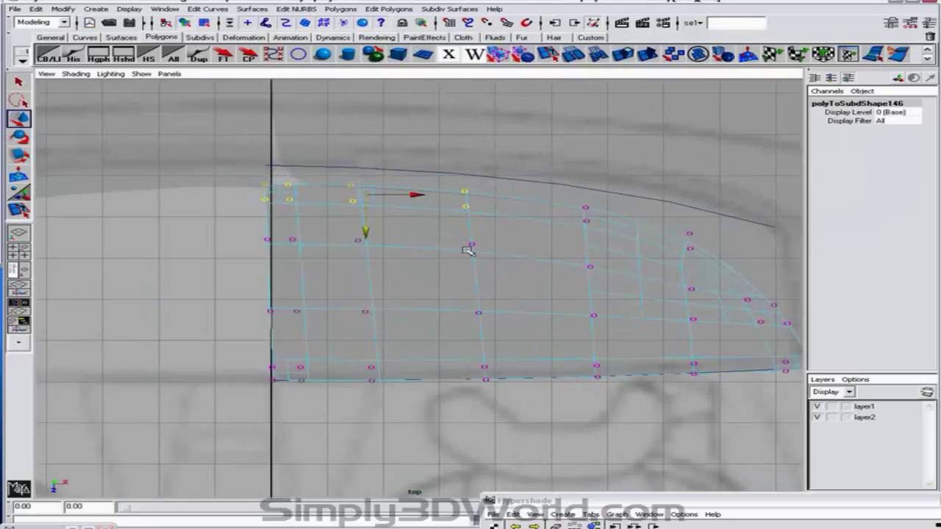
Shape the panel's inner vertex columns vertically in the front view so they follow the crown of the deck.
key("space")
key("space")
left_click_drag(634, 245, 548, 184, "alt")
key("space")
key("space")
middle_click_drag(477, 303, 418, 391, "alt")
right_click_drag(418, 390, 725, 324, "alt")
middle_click_drag(726, 324, 630, 374, "alt")
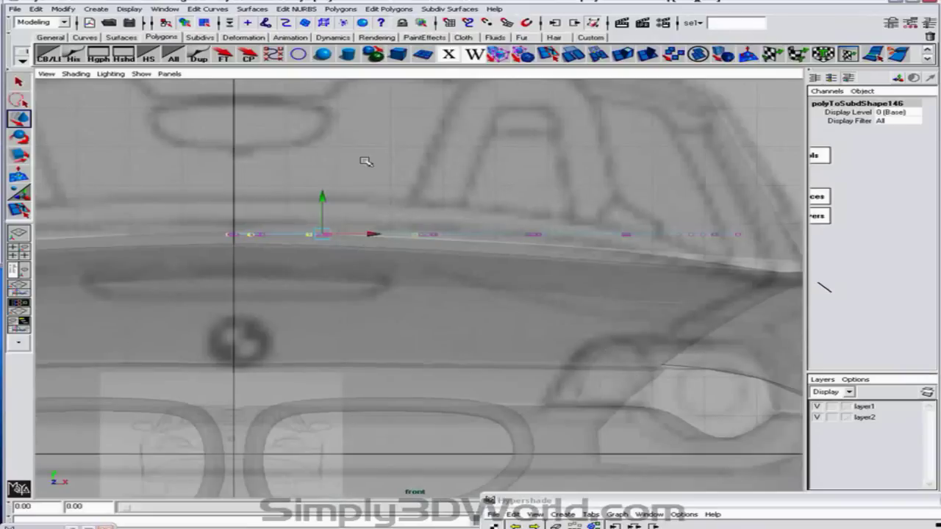
left_click_drag(778, 303, 779, 304)
left_click_drag(527, 200, 531, 204)
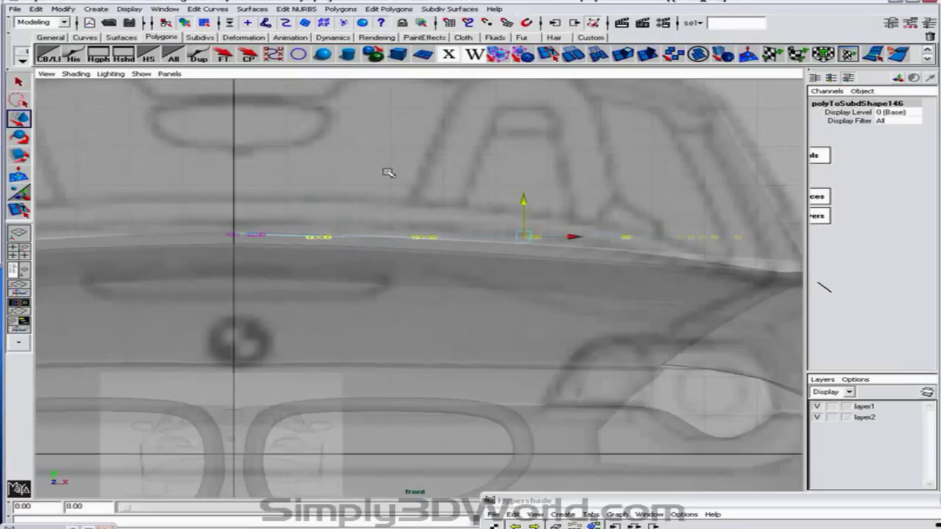
left_click(577, 237)
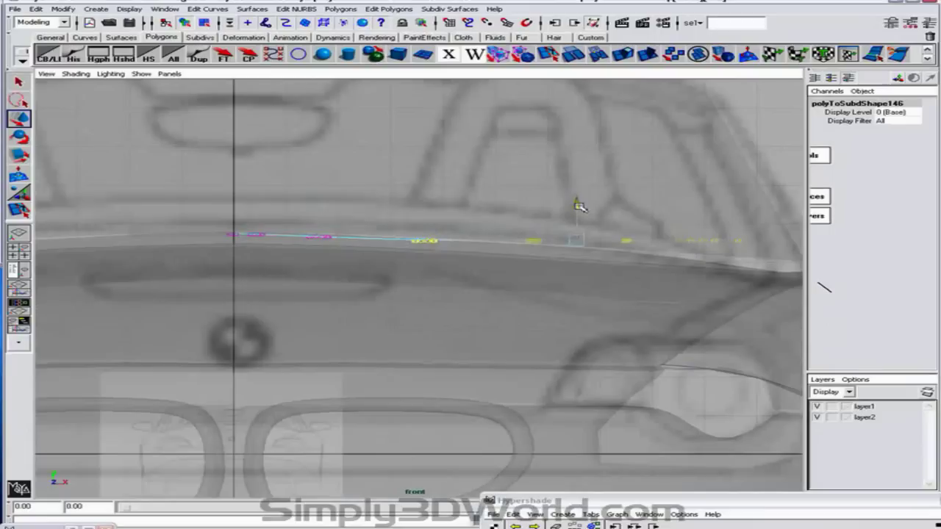
left_click(319, 237)
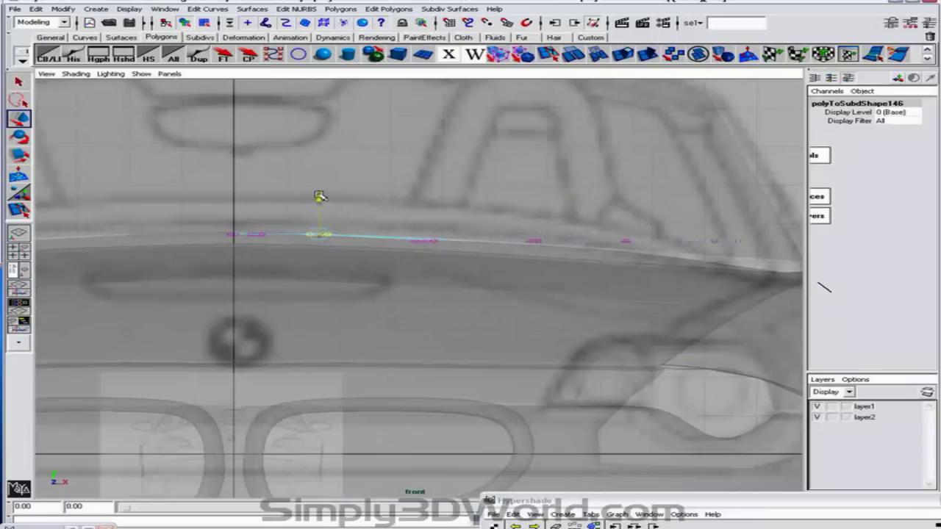
Lower the panel's outer vertex columns and tip vertices in the front view to follow the deck's downward curve.
left_click(630, 240)
left_click_drag(633, 206, 634, 211)
left_click_drag(591, 187, 789, 291)
left_click_drag(683, 210, 683, 216)
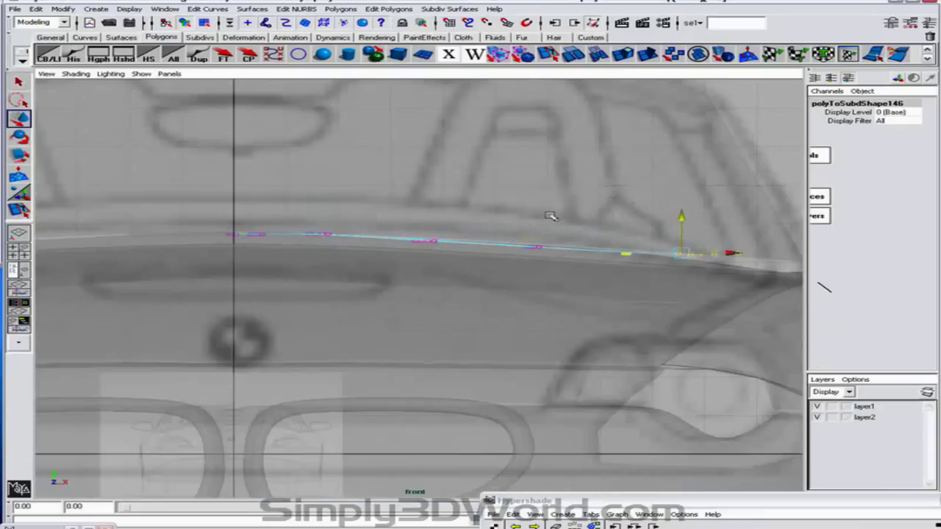
left_click(534, 246)
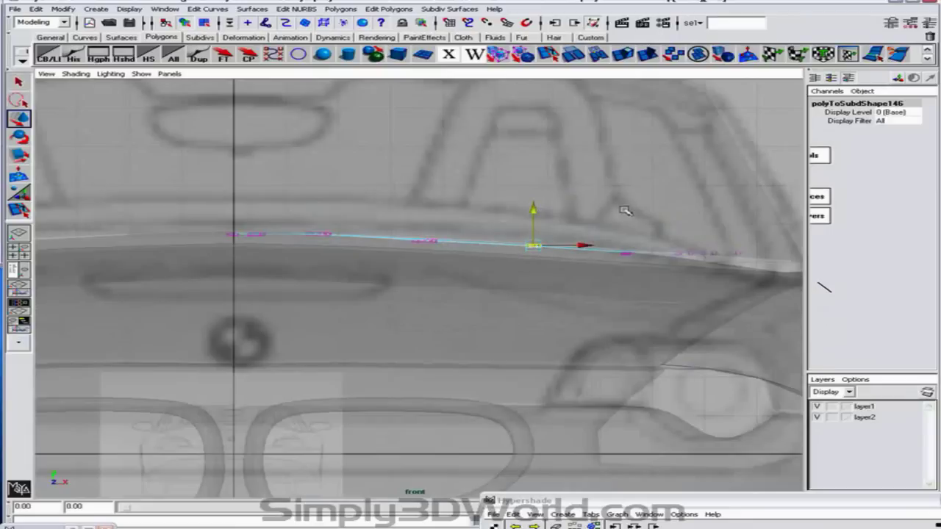
left_click_drag(649, 208, 746, 281)
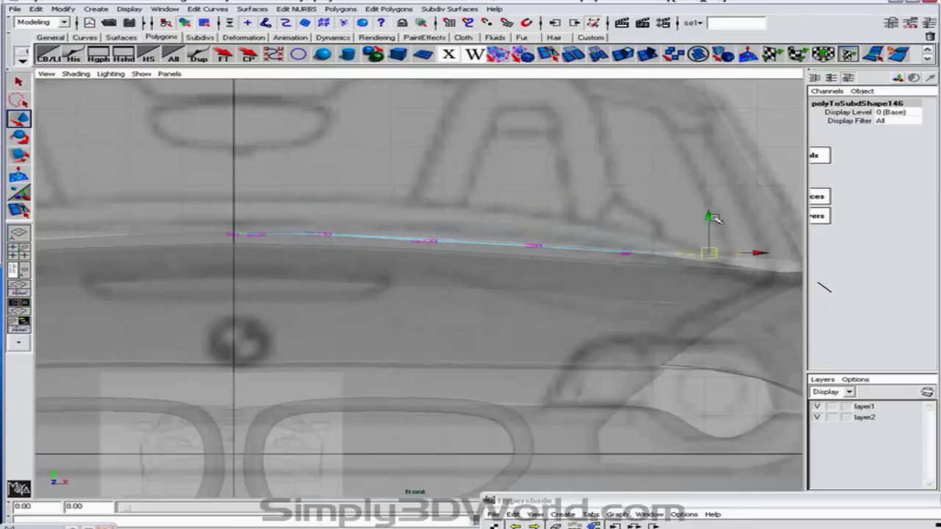
left_click_drag(711, 210, 712, 225)
Fit the panel's outer tip vertices to the deck edge in the perspective view and return to whole-object selection.
key("space")
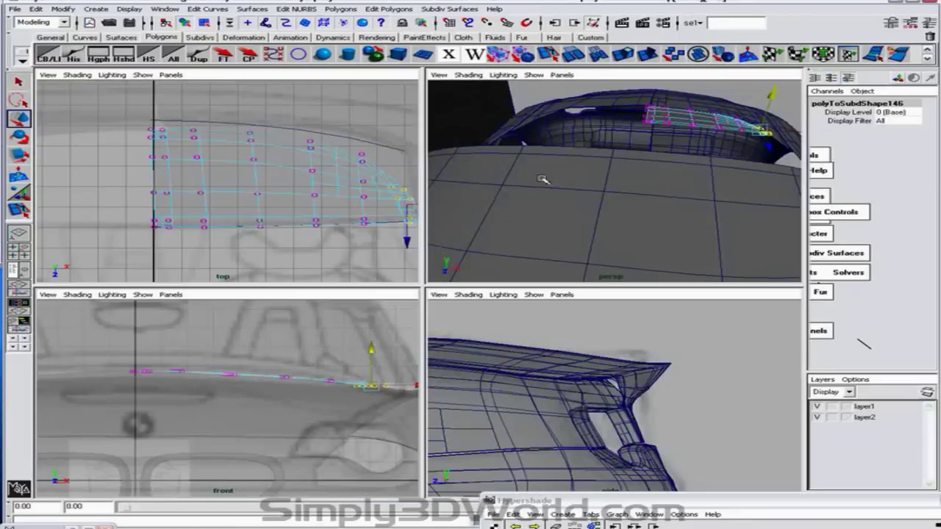
key("space")
left_click_drag(784, 191, 717, 210, "alt")
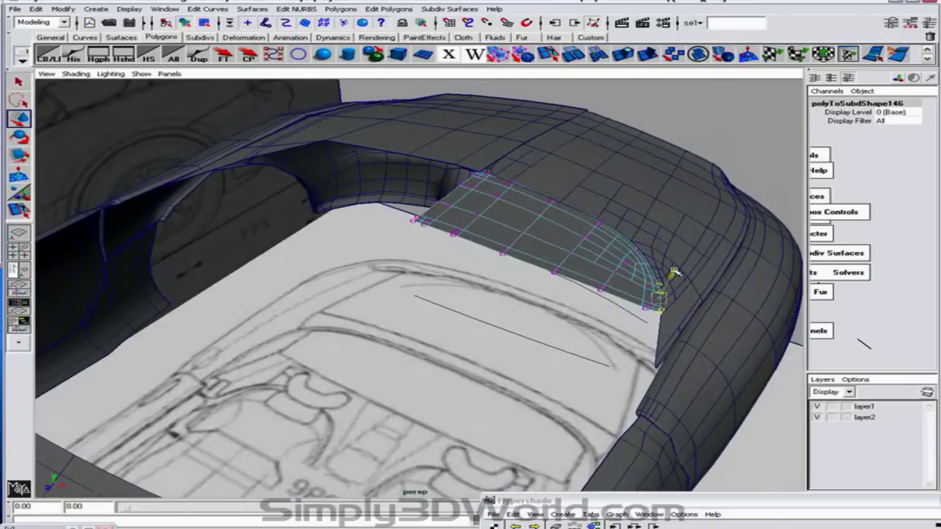
left_click_drag(677, 271, 581, 331, "alt")
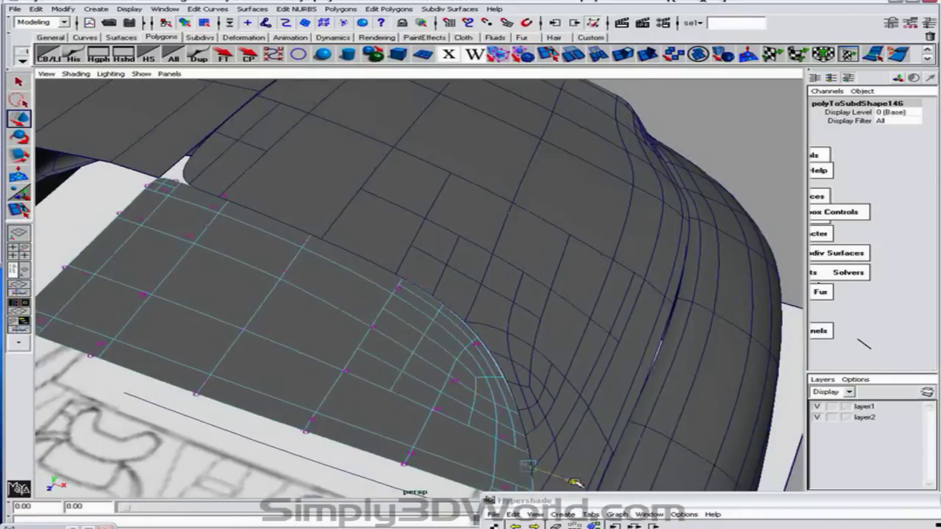
left_click_drag(529, 464, 335, 281, "alt")
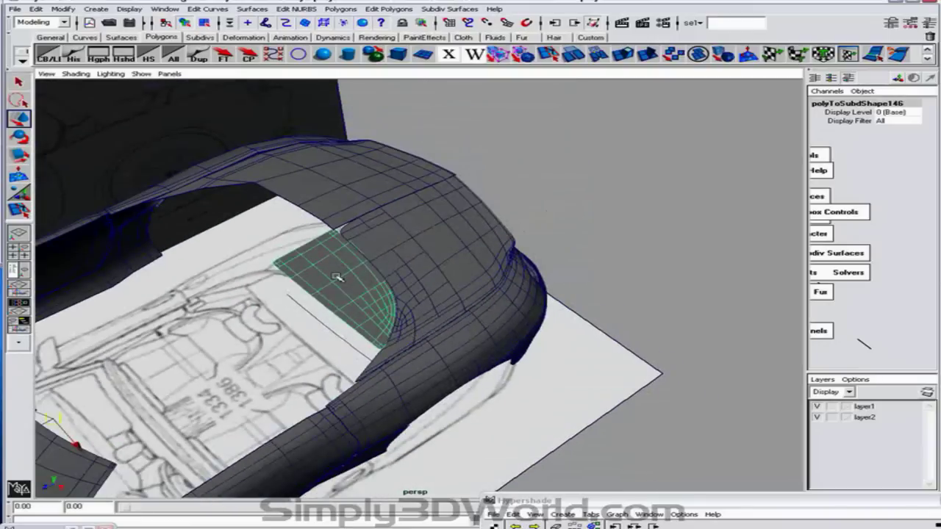
Duplicate the finished panel and check the rear deck area in the perspective view.
key("ctrl+d")
left_click_drag(372, 204, 347, 335, "alt")
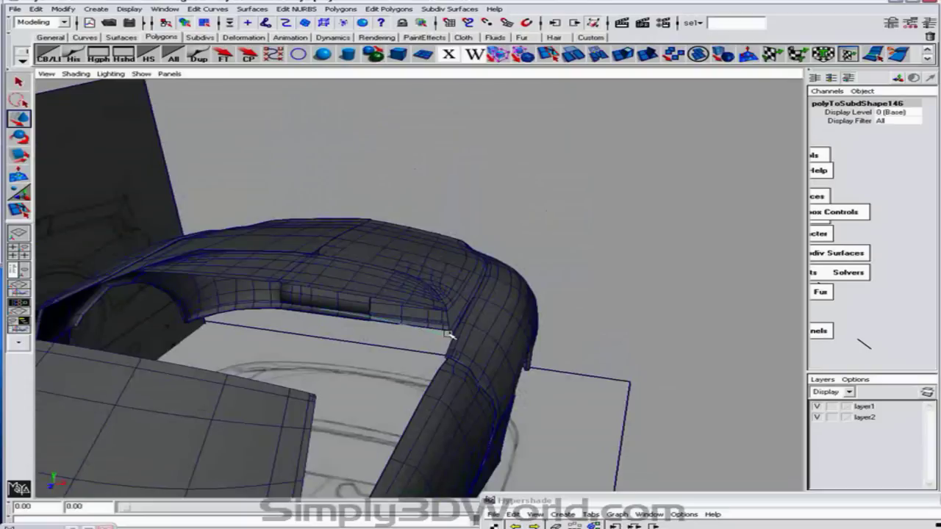
left_click_drag(469, 335, 424, 332, "alt")
right_click_drag(424, 332, 462, 316, "alt")
left_click_drag(463, 316, 441, 289, "alt")
Create a new primitive in the side view as the starting object for the wheel.
key("space")
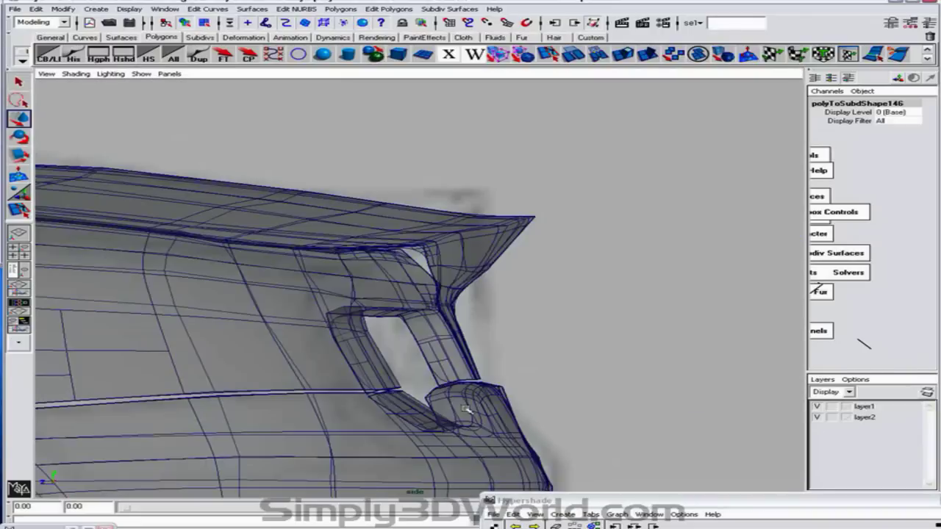
right_click_drag(577, 403, 401, 387, "alt")
middle_click_drag(401, 387, 753, 344, "alt")
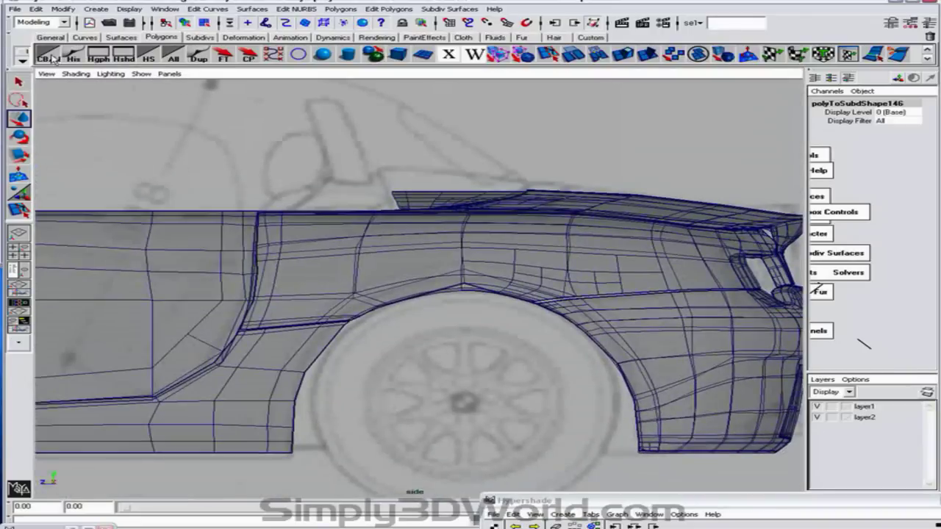
left_click(51, 57)
middle_click_drag(203, 259, 507, 180, "alt")
right_click_drag(507, 181, 194, 191, "alt")
middle_click_drag(194, 191, 388, 170, "alt")
right_click_drag(387, 171, 283, 166, "alt")
middle_click_drag(283, 166, 465, 163, "alt")
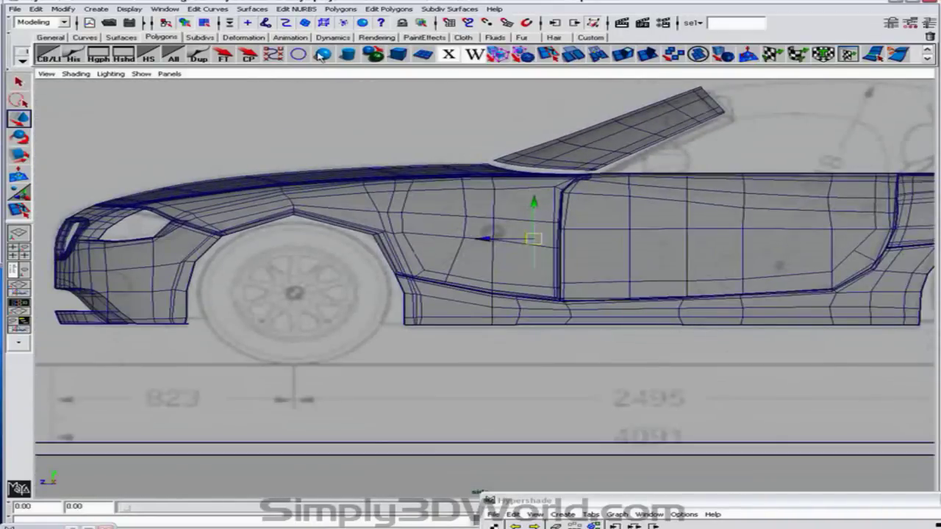
Rotate the new primitive to exactly -90 degrees around Z.
middle_click_drag(302, 187, 81, 178, "alt")
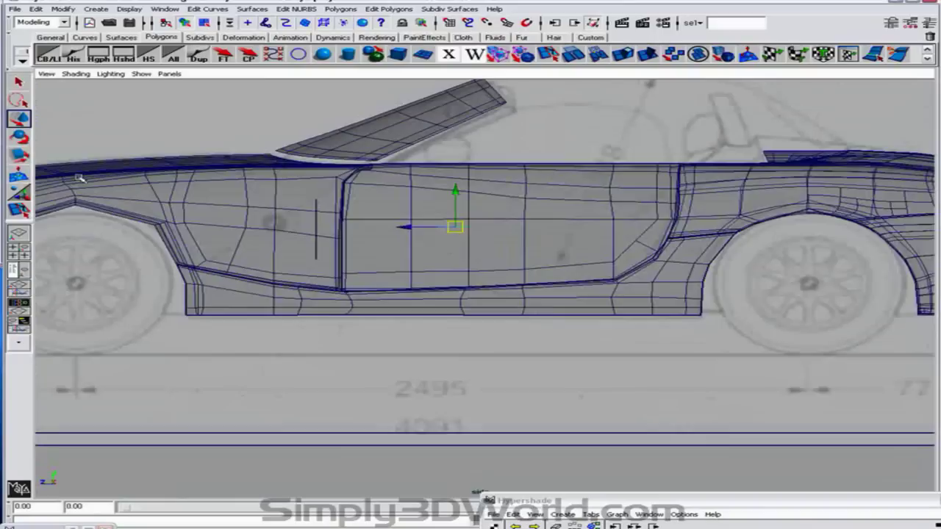
left_click(19, 137)
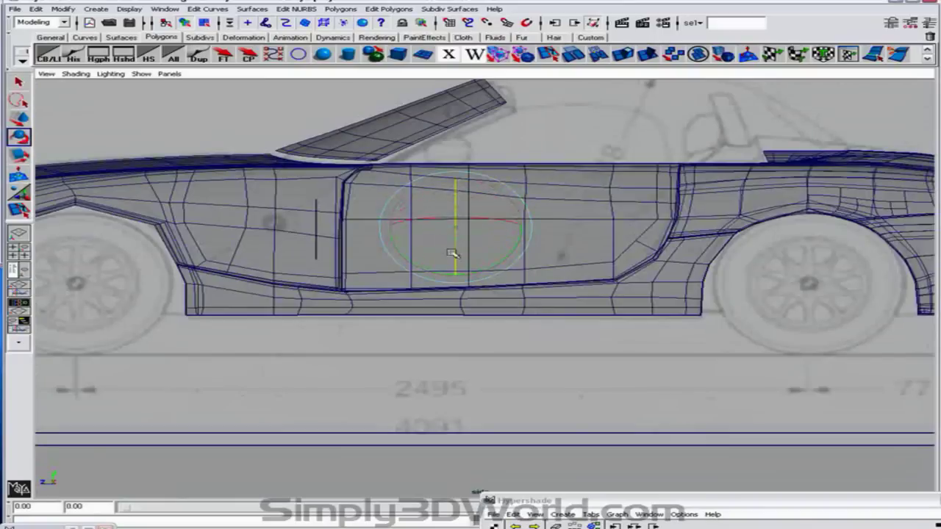
left_click(47, 56)
left_click(850, 167)
left_click(852, 173)
left_click(859, 155)
left_click(864, 147)
left_click(888, 147)
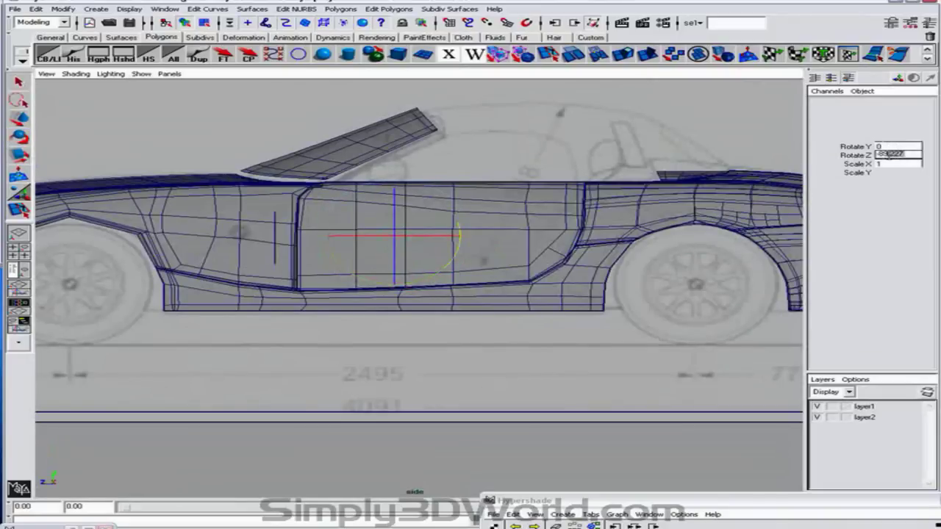
type("-90")
key("Return")
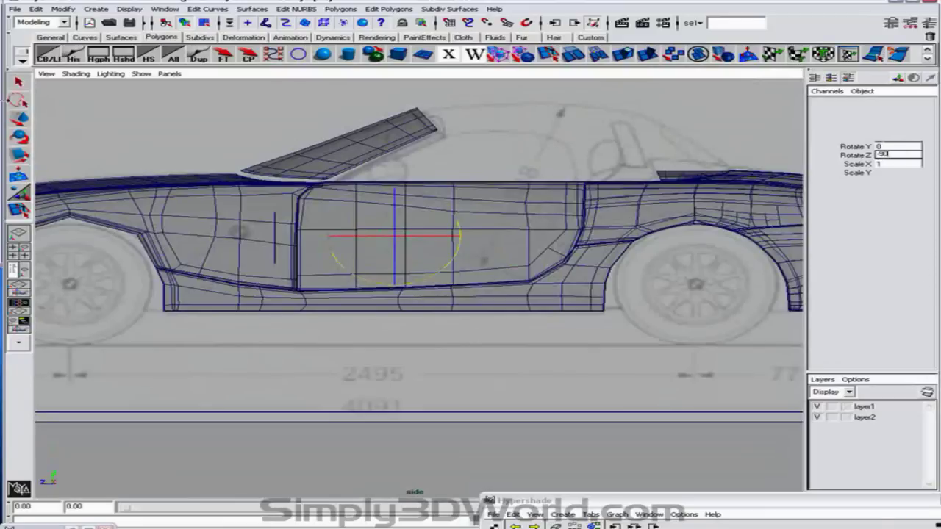
Move the rotated primitive onto the centre of the front wheel hub in the side blueprint.
left_click(18, 118)
left_click_drag(349, 235, 94, 277)
middle_click_drag(194, 262, 442, 261, "alt")
left_click_drag(431, 251, 359, 250)
left_click_drag(411, 218, 413, 264)
left_click_drag(362, 296, 367, 295)
left_click_drag(409, 257, 409, 258)
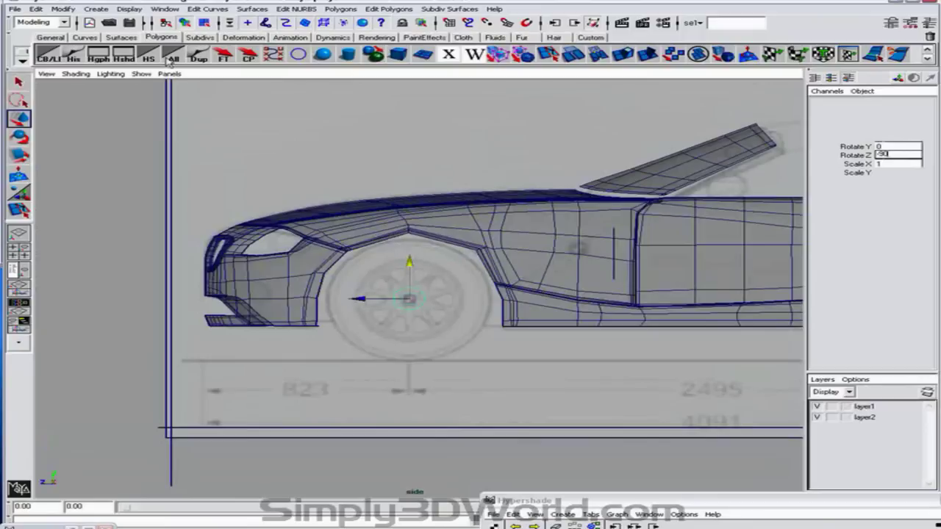
Duplicate the wheel circle and scale the two concentric circles to the blueprint's outer tyre edge and rim edge.
left_click(197, 58)
left_click(17, 161)
left_click_drag(411, 299, 475, 298)
middle_click_drag(475, 298, 507, 297)
left_click_drag(402, 278, 472, 294)
middle_click_drag(473, 295, 473, 294)
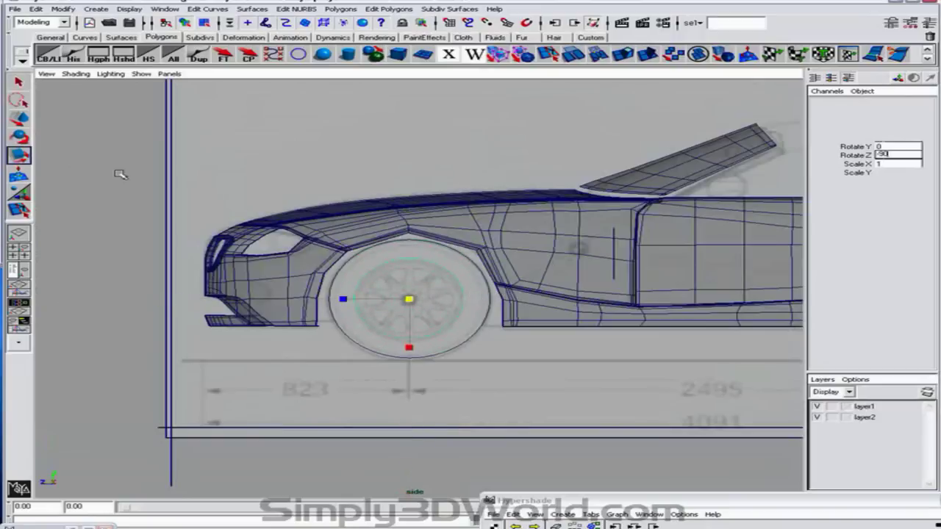
Select the rim circle and the tyre circle and loft a surface between them.
left_click(20, 116)
left_click_drag(412, 261, 455, 264)
left_click(415, 231, "shift")
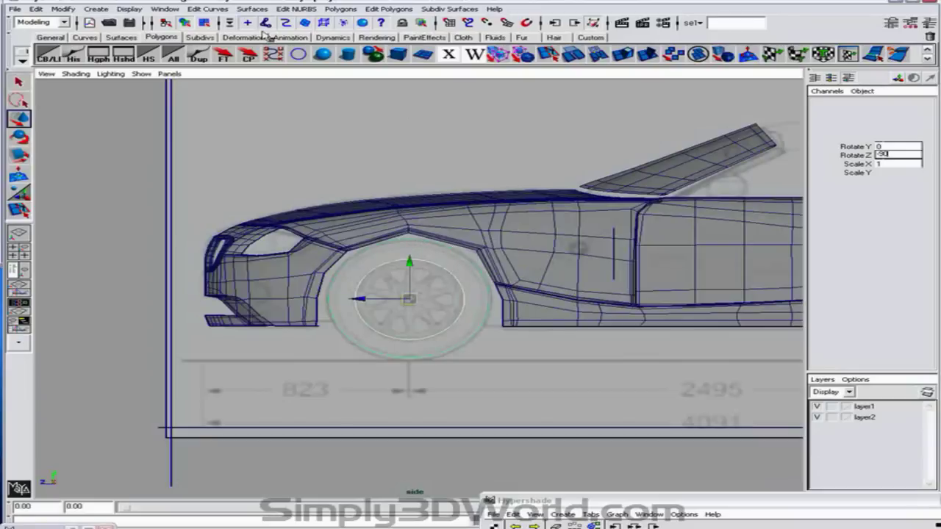
left_click(253, 9)
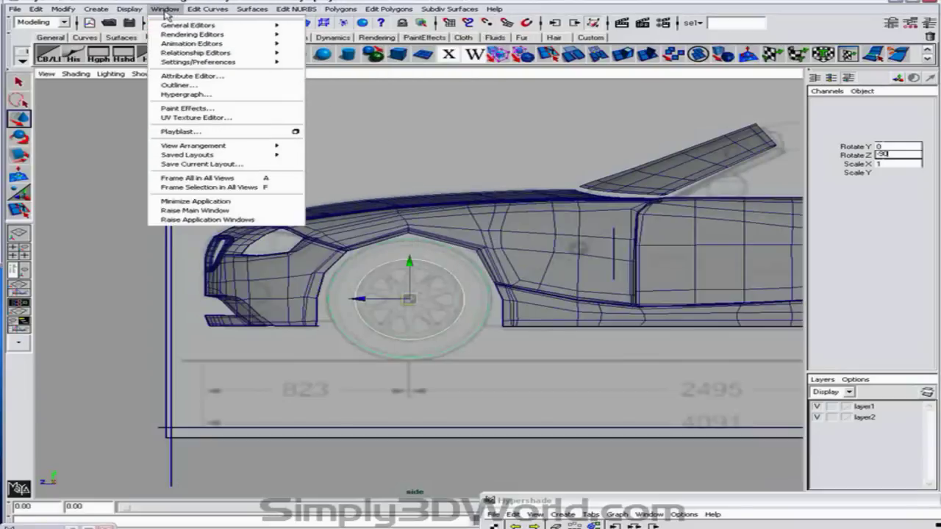
left_click(261, 34)
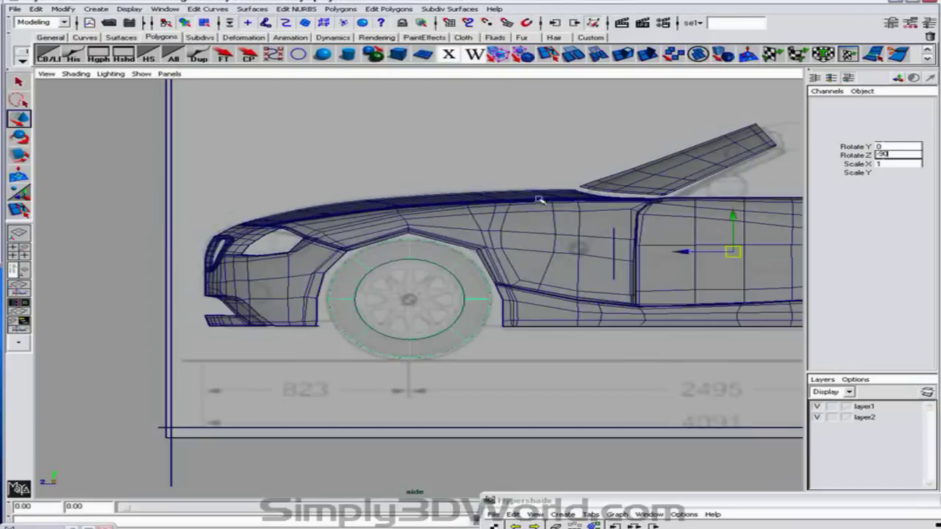
Show the lofted ring in the perspective view and hide the blueprint layers.
key("space")
key("space")
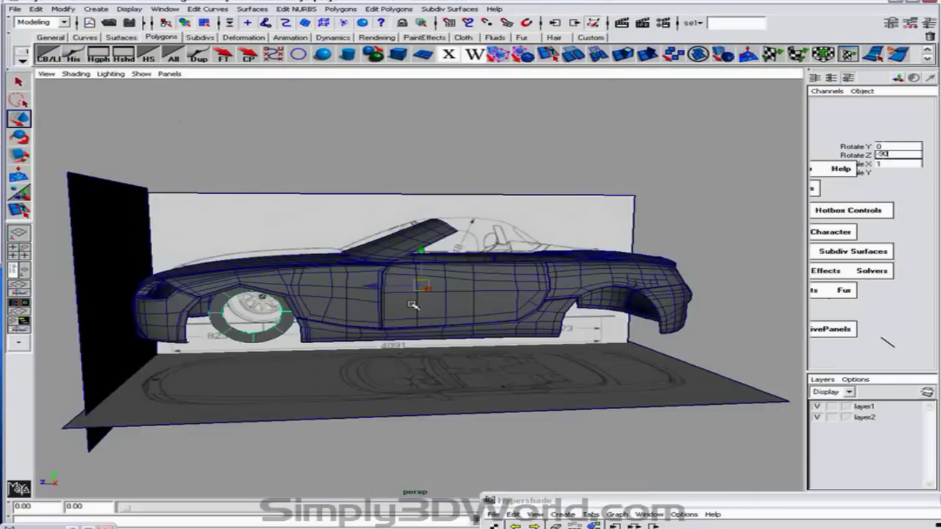
left_click_drag(408, 304, 483, 348, "alt")
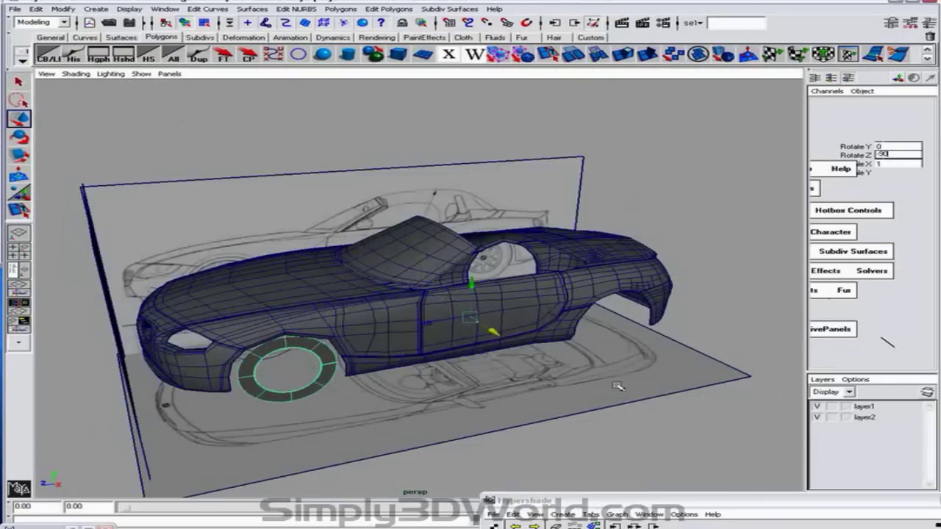
left_click(818, 407)
Insert an isoparm around the lofted ring, midway between its inner and outer edges.
left_click_drag(680, 387, 682, 378, "alt")
right_click_drag(683, 378, 834, 330, "alt")
middle_click_drag(515, 305, 637, 296, "alt")
right_click_drag(387, 251, 389, 232)
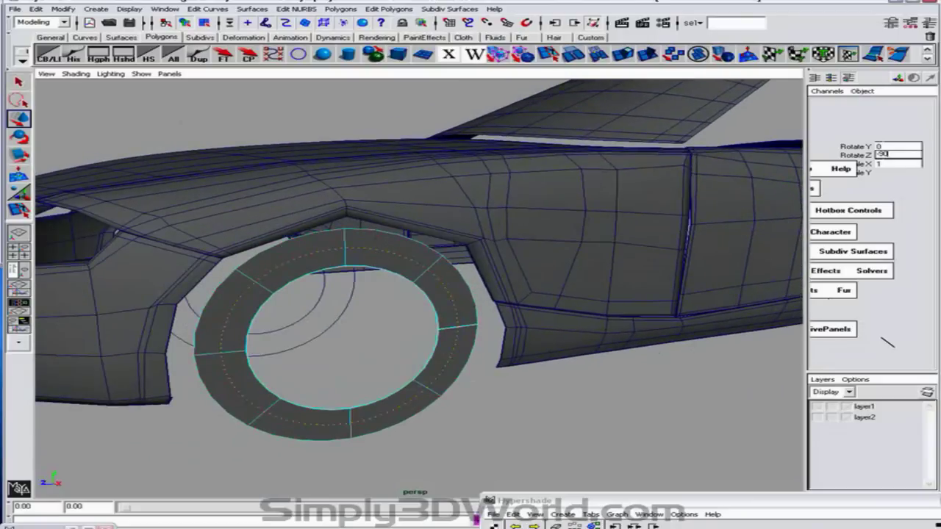
left_click(872, 56)
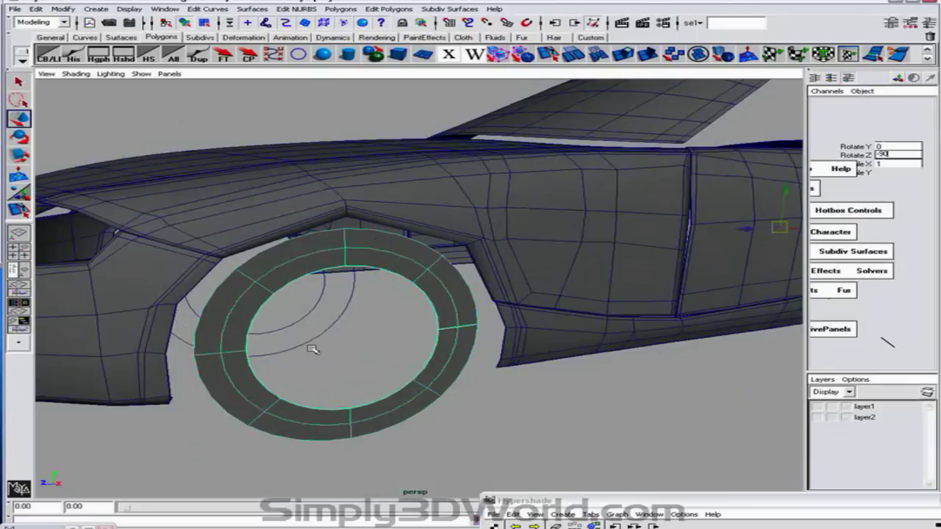
Delete the two profile circles and convert the lofted ring from NURBS to polygons.
left_click_drag(294, 327, 330, 352)
key("Delete")
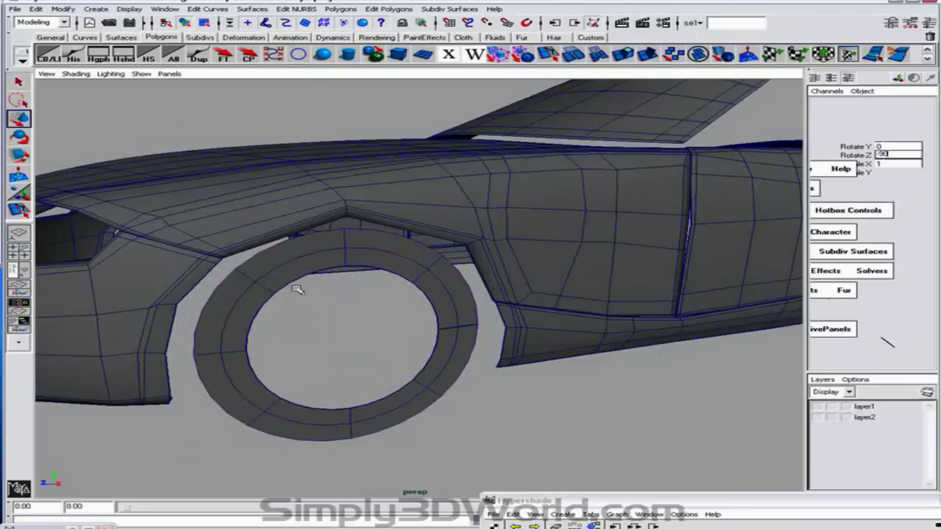
left_click(271, 280)
left_click_drag(272, 280, 325, 308, "alt")
right_click_drag(325, 309, 173, 298, "alt")
left_click_drag(382, 315, 449, 283, "alt")
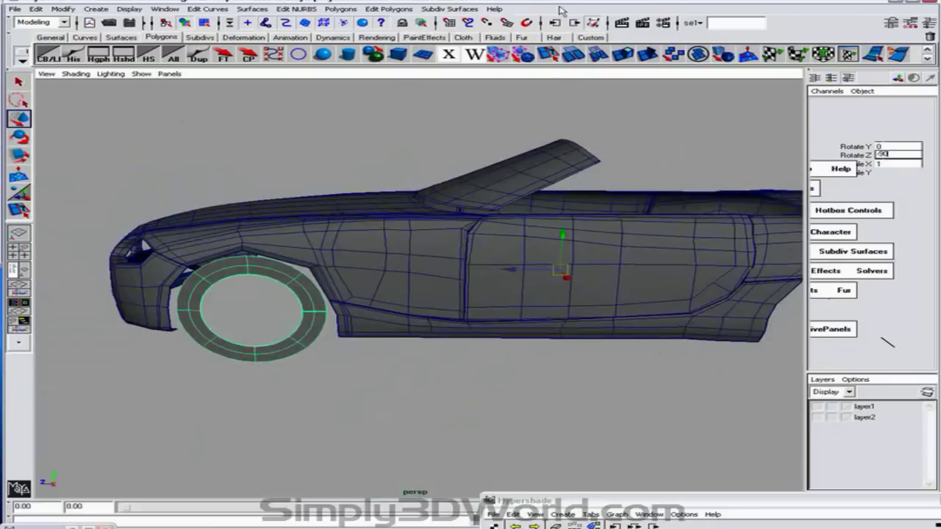
left_click(63, 8)
mouse_move(125, 157)
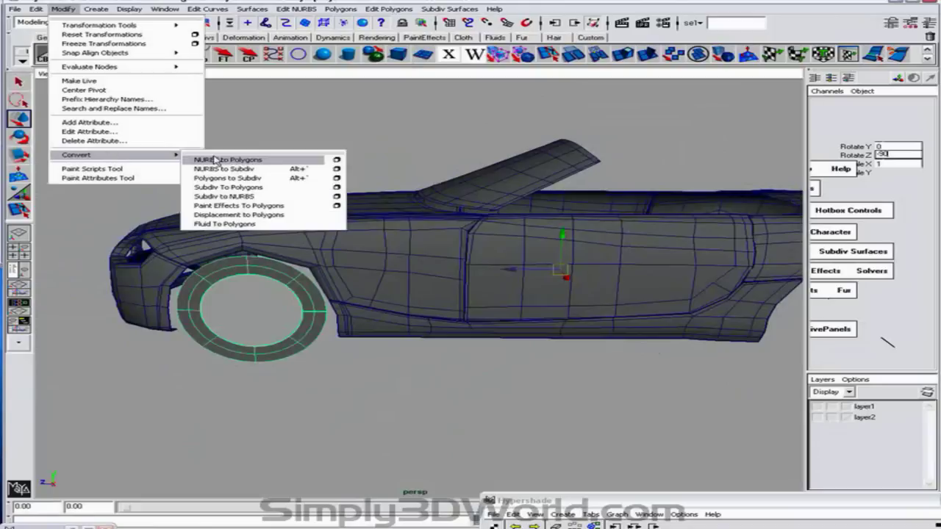
left_click(242, 160)
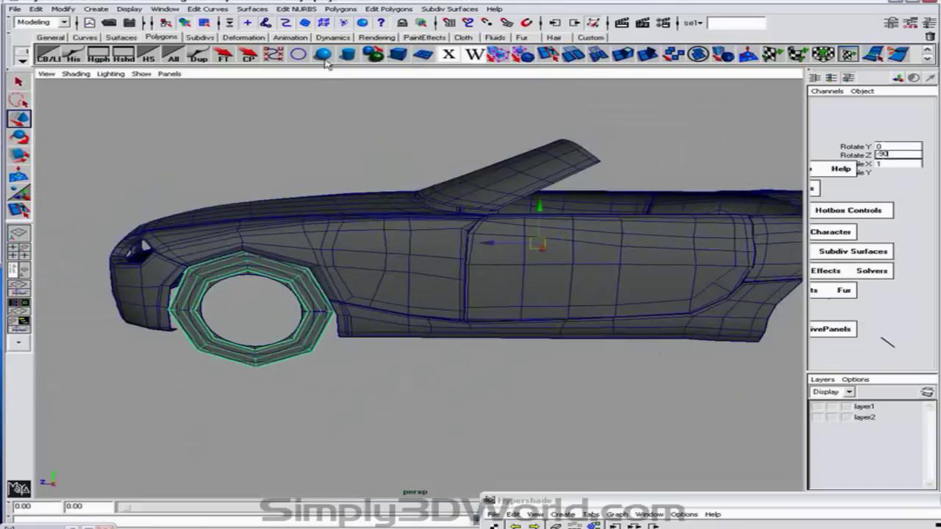
Delete the original NURBS ring and nudge the polygon ring into place in the front wheel arch.
left_click_drag(467, 231, 451, 298, "alt")
left_click(222, 339)
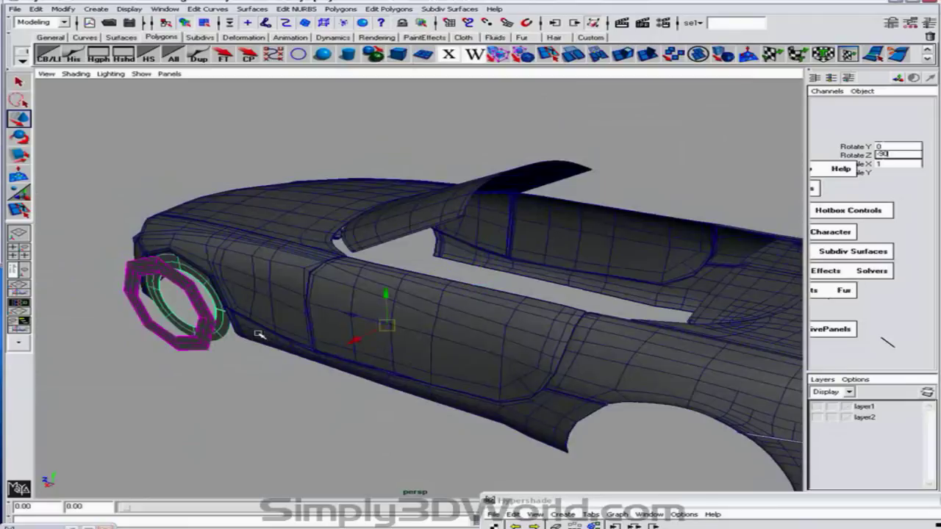
key("Delete")
left_click(210, 341)
mouse_move(450, 294)
left_mouse_down()
mouse_move(468, 285)
mouse_move(408, 302)
mouse_move(444, 291)
left_mouse_up()
Extrude all faces of the polygon ring along the axle direction to give the tyre its width, and return to object mode.
left_click(47, 55)
left_click_drag(232, 185, 350, 197, "alt")
right_click_drag(449, 277, 450, 301)
left_click_drag(305, 227, 549, 430)
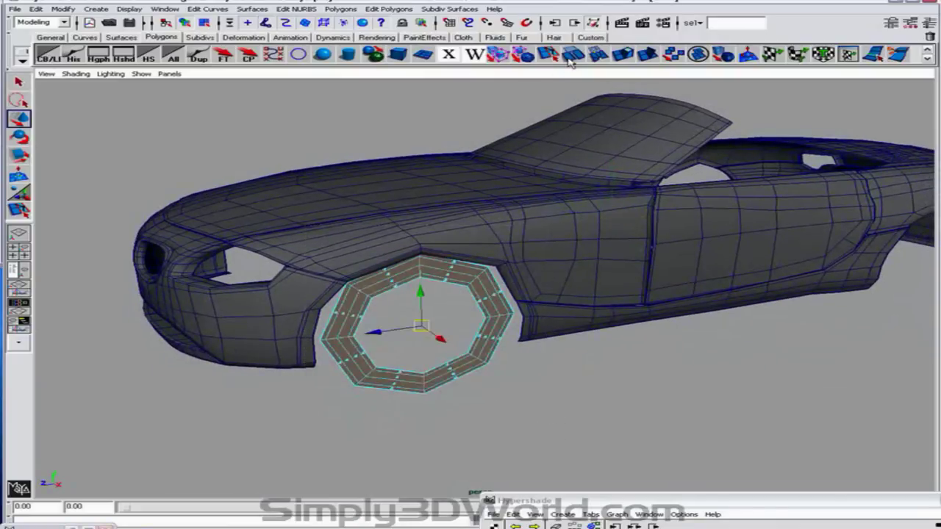
left_click(388, 9)
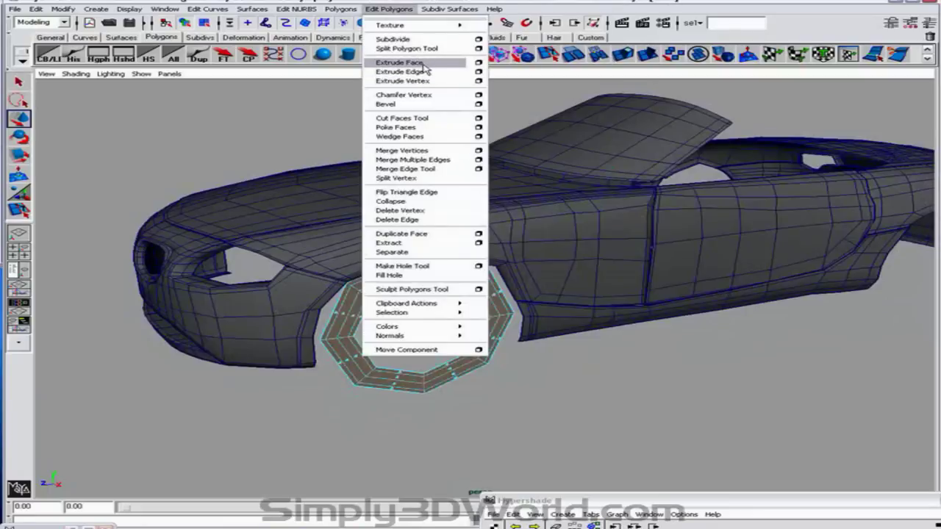
left_click(424, 73)
left_click_drag(551, 290, 567, 323, "alt")
right_click_drag(566, 322, 640, 312, "alt")
left_click_drag(539, 297, 464, 273)
key("g")
key("F8")
key("F8")
key("F8")
key("F8")
key("F8")
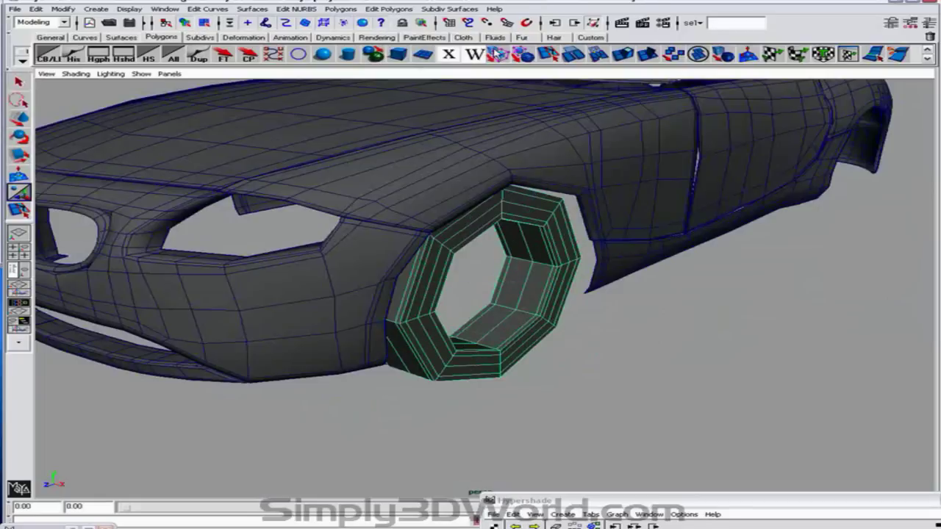
Convert the tyre to a subdivision surface and show layer1 as a reference blueprint behind it in the front view.
key("space")
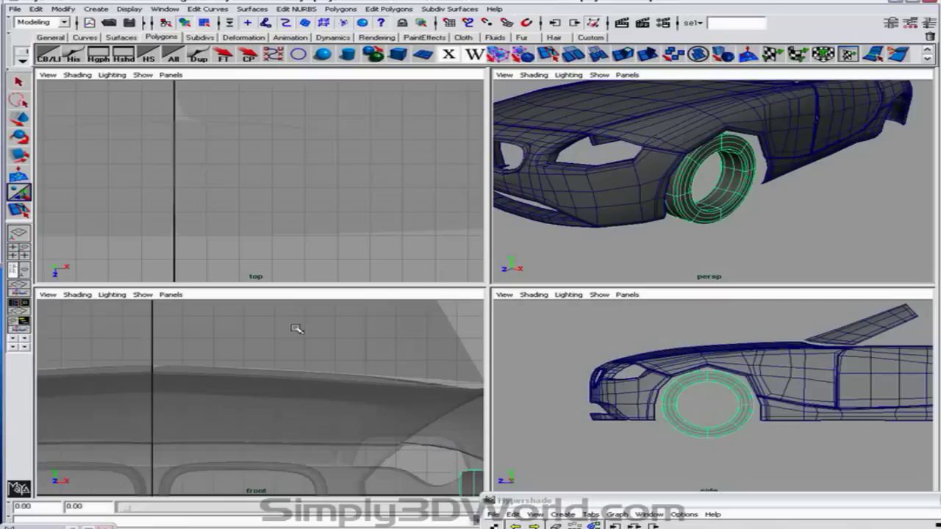
key("space")
right_click_drag(612, 375, 243, 275, "alt")
left_click(55, 53)
middle_click_drag(784, 428, 772, 338, "alt")
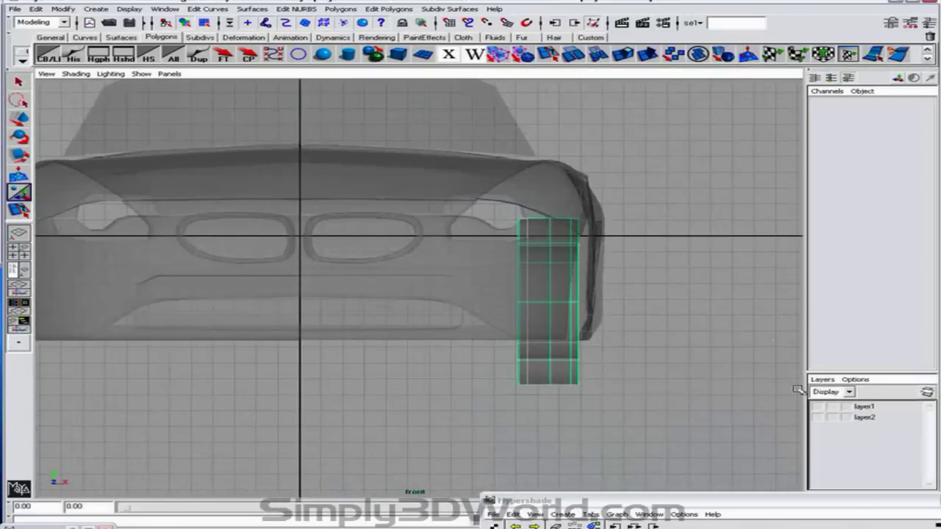
left_click(818, 406)
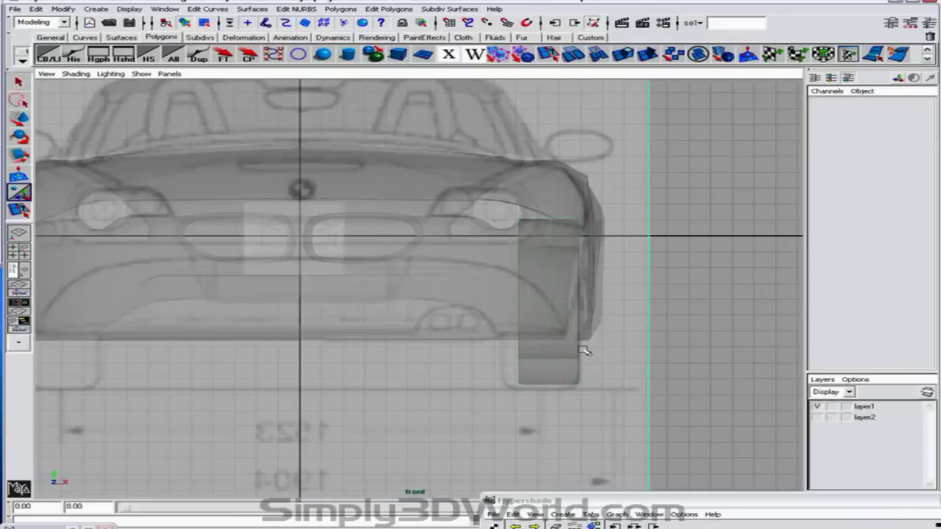
left_click(831, 407)
left_click(832, 406)
Move the tyre sideways onto the blueprint's wheel outline and adjust its width by scaling along X about its centred pivot.
left_click(558, 382)
left_click(19, 119)
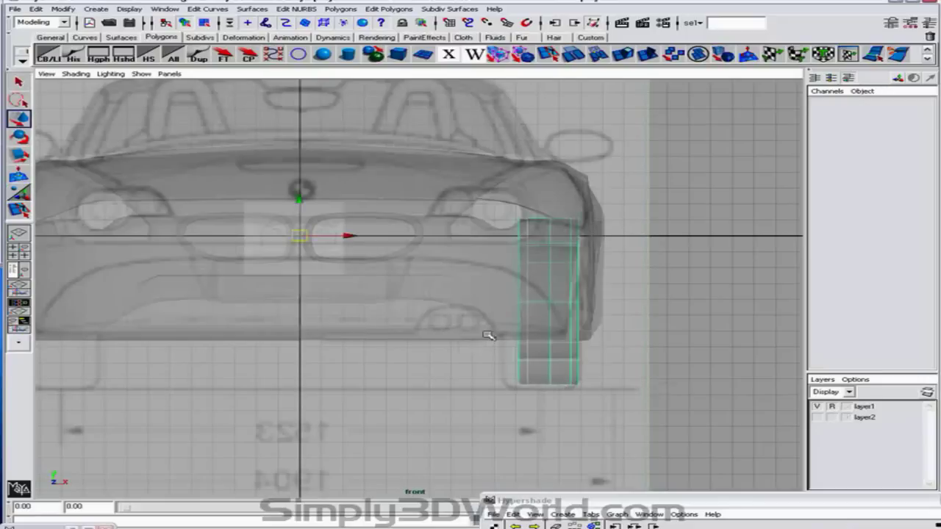
left_click_drag(341, 235, 338, 242)
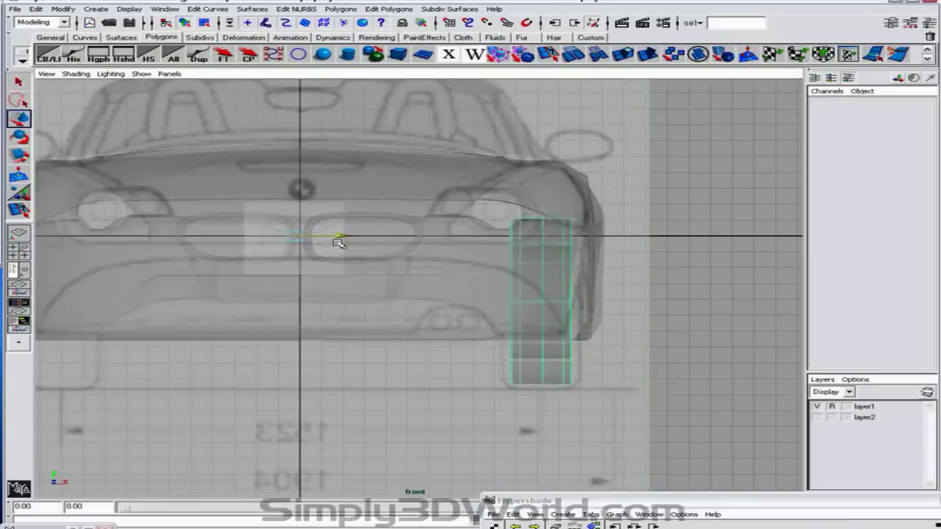
left_click(20, 156)
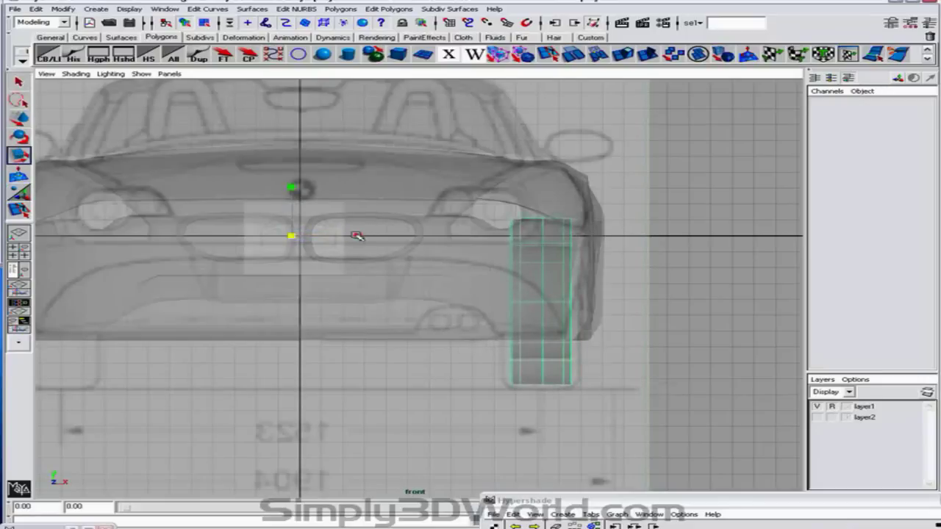
left_click_drag(357, 236, 360, 236)
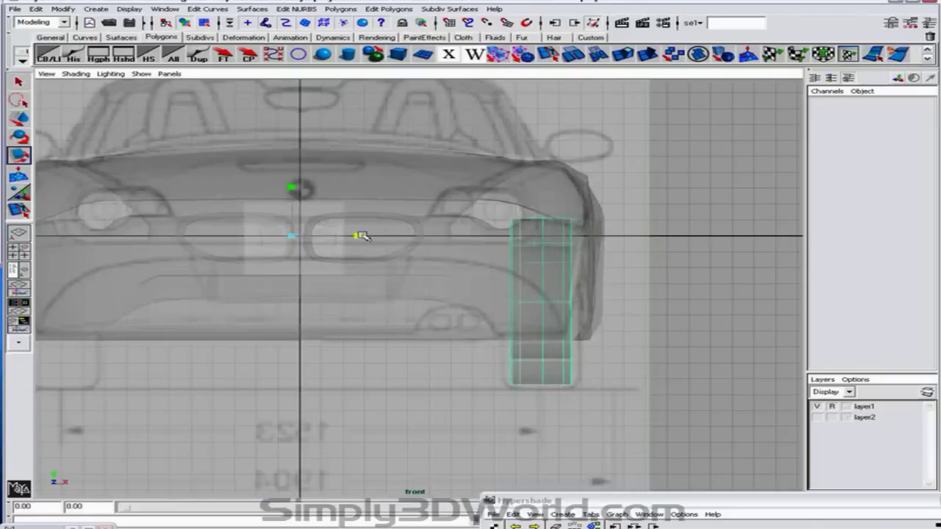
left_click(248, 56)
left_click_drag(611, 300, 622, 301)
Select the ring of vertices on the tyre's outer sidewall and compare it with the blueprint in the front view.
key("space")
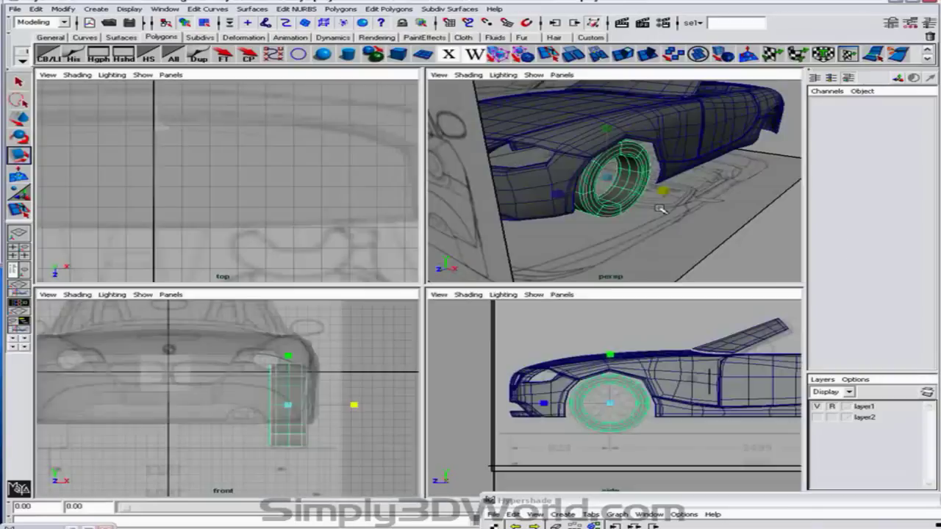
key("space")
left_click_drag(531, 241, 530, 269, "alt")
right_click_drag(529, 269, 551, 267, "alt")
middle_click_drag(551, 267, 668, 273, "alt")
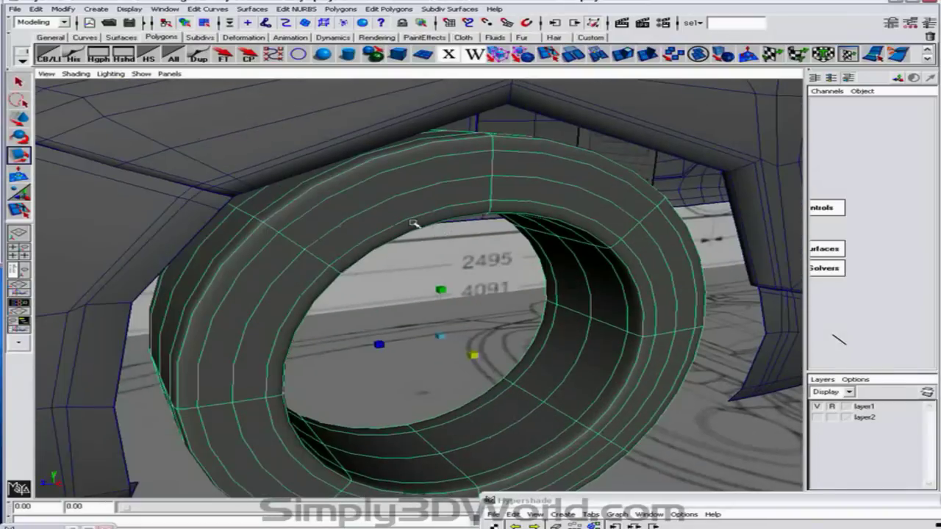
mouse_move(291, 202)
right_mouse_down()
mouse_move(316, 204)
mouse_move(298, 200)
mouse_move(305, 197)
right_mouse_up()
left_click(282, 235)
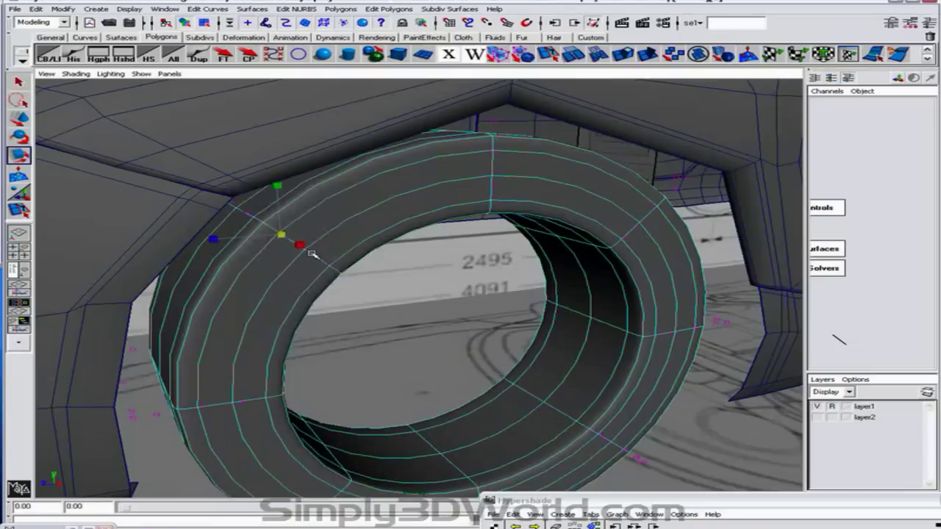
key("space")
key("space")
middle_click_drag(590, 392, 478, 391, "alt")
right_click_drag(478, 390, 594, 262, "alt")
middle_click_drag(594, 262, 506, 250, "alt")
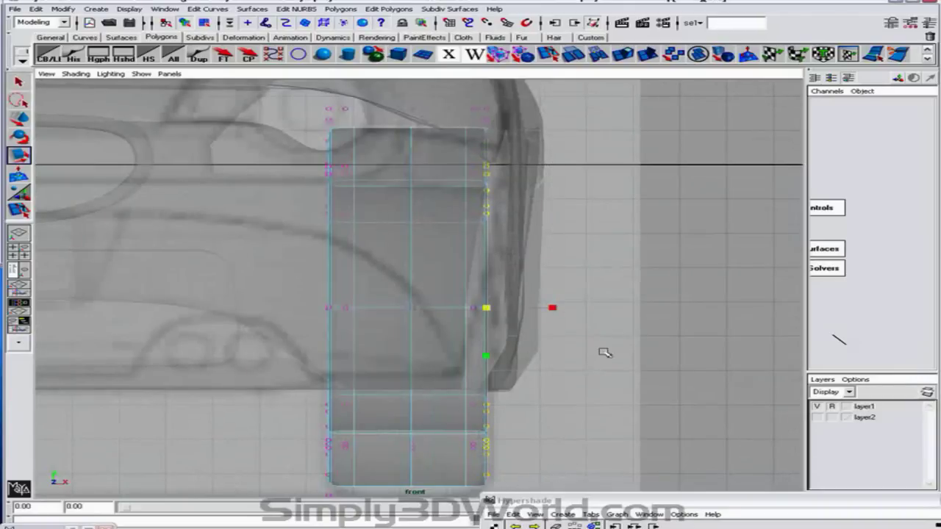
Refine the outer sidewall vertex selection all around the tyre and pull these vertices outward along X to bulge the sidewall.
key("space")
key("space")
left_click_drag(585, 235, 570, 235, "alt")
left_click_drag(235, 211, 242, 204, "alt")
left_click_drag(279, 151, 312, 133, "alt")
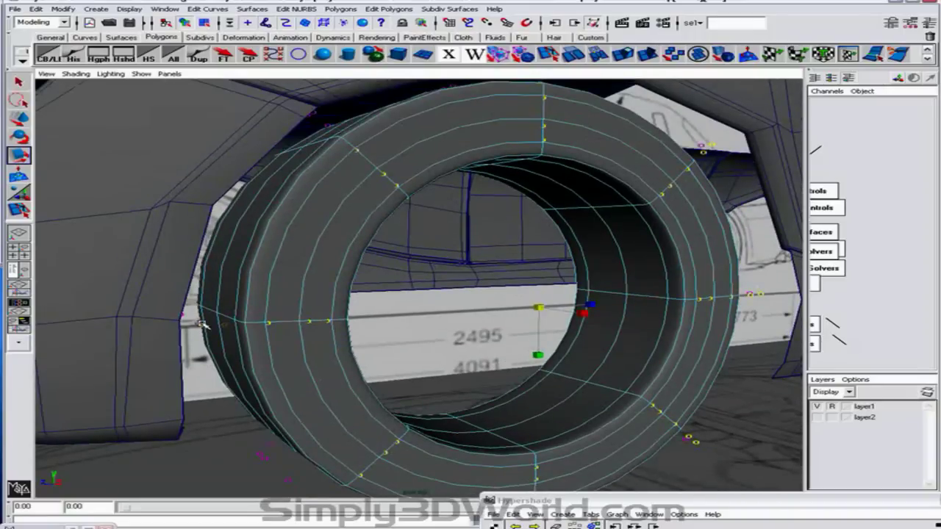
left_click_drag(218, 327, 366, 317, "alt")
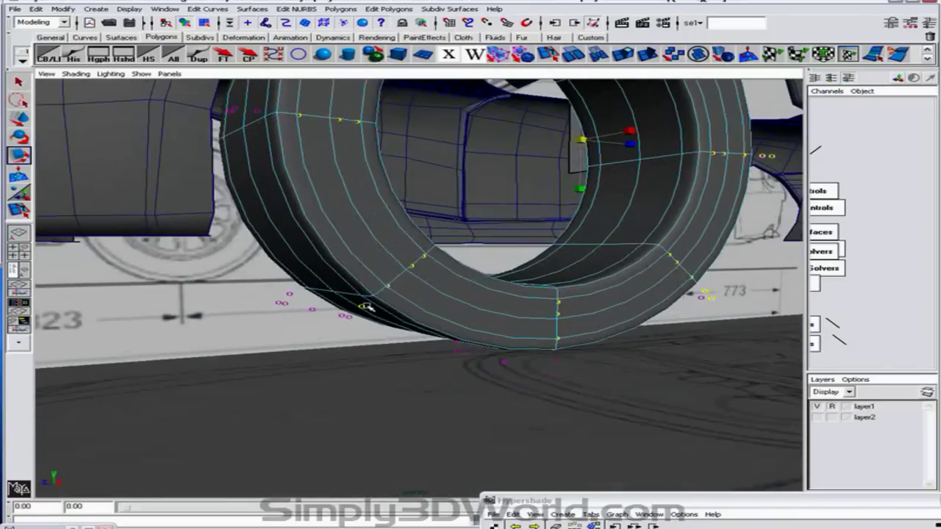
left_click_drag(656, 327, 599, 361, "alt")
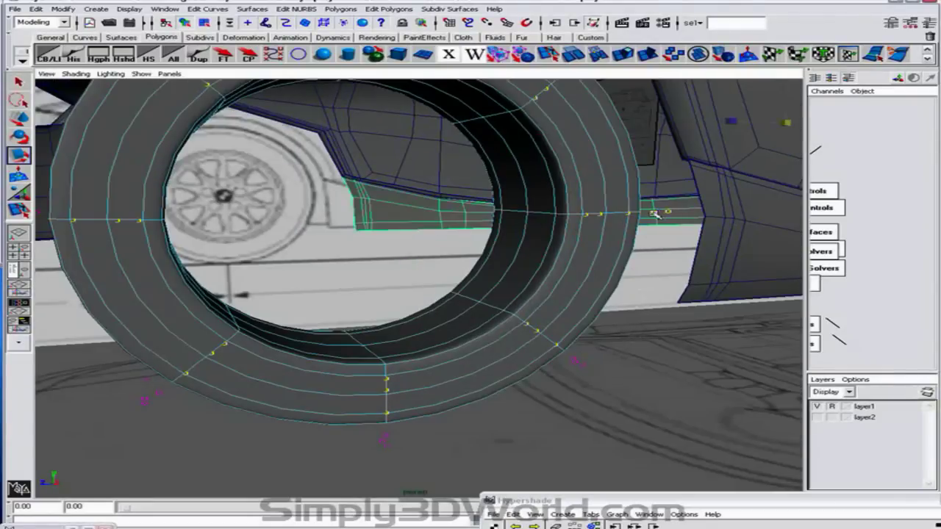
middle_click_drag(668, 212, 647, 214)
left_click_drag(658, 212, 603, 264, "alt")
left_click(585, 262, "shift")
right_click_drag(603, 265, 478, 238, "alt")
left_click_drag(478, 237, 521, 250, "alt")
left_click(29, 119)
left_click_drag(661, 242, 631, 247)
left_click_drag(504, 247, 491, 193, "alt")
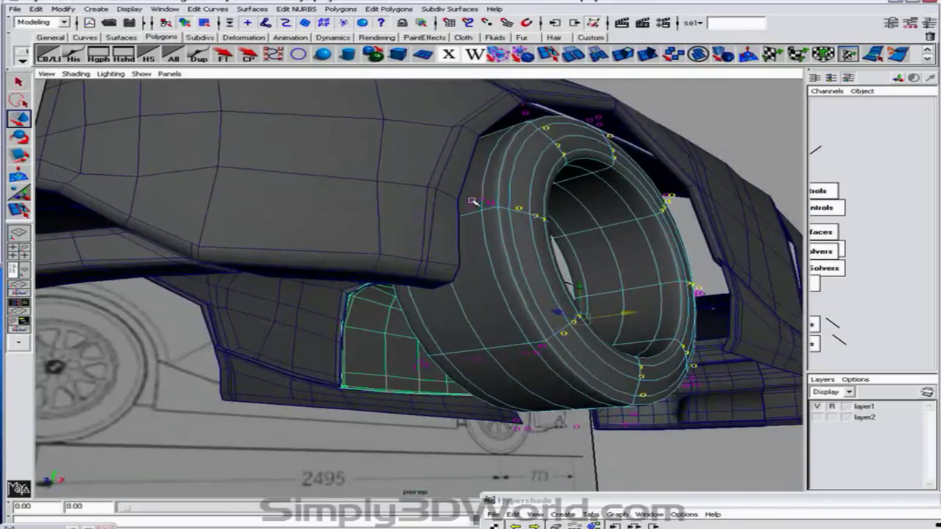
Select the vertices of the tyre's inner sidewall, hide layer1 and inspect the selection in the perspective view.
key("space")
key("space")
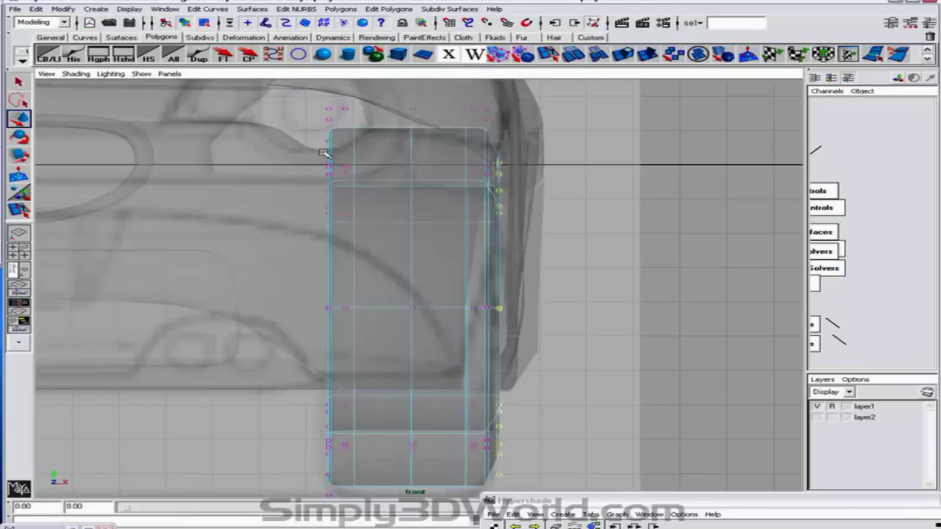
left_click_drag(293, 151, 336, 460)
left_click_drag(337, 459, 339, 462)
key("space")
key("space")
left_click_drag(530, 244, 692, 245, "alt")
left_click(818, 407)
left_click_drag(712, 356, 724, 230, "alt")
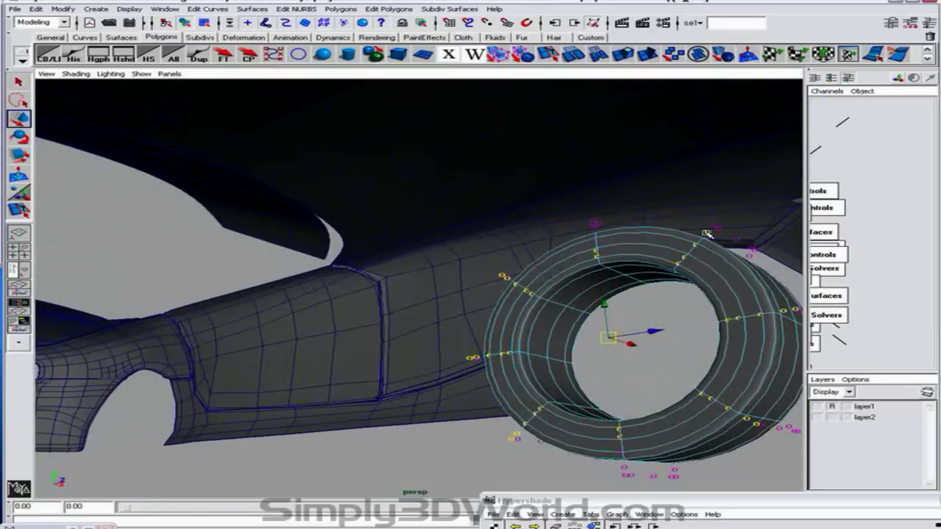